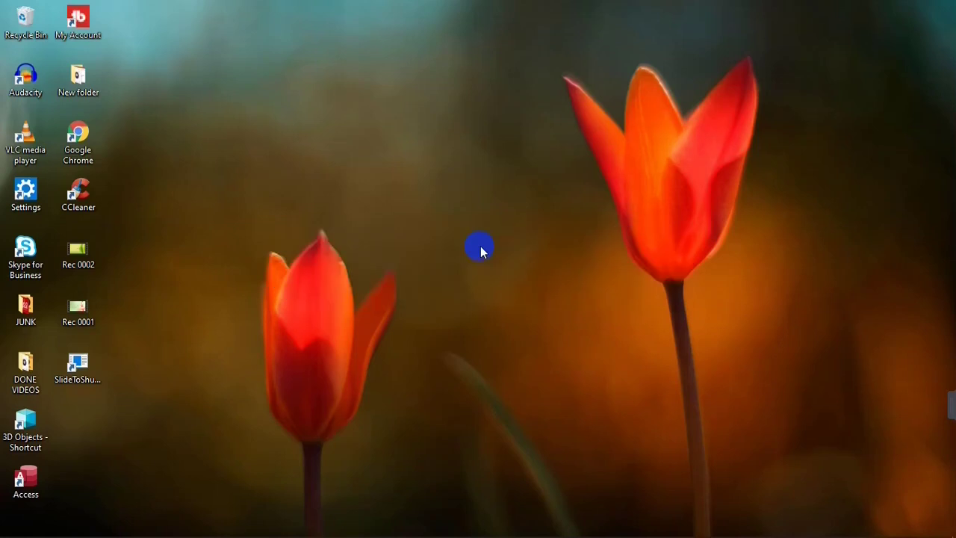
- Launch PowerPoint from the taskbar and start a blank presentation
left_click(632, 527)
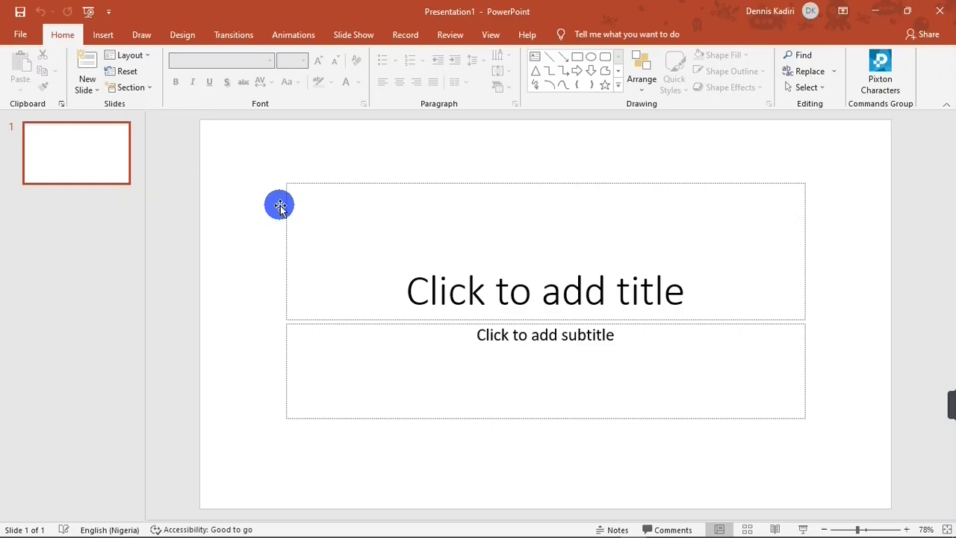
- Find the Pixton Comic Characters add-in in the Office store, accept its terms, and install it
left_click(101, 33)
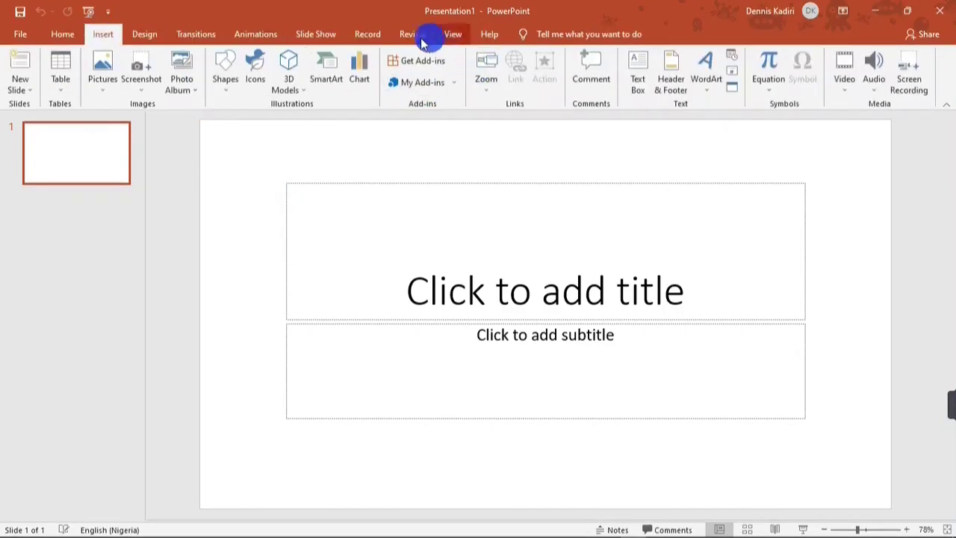
left_click(430, 67)
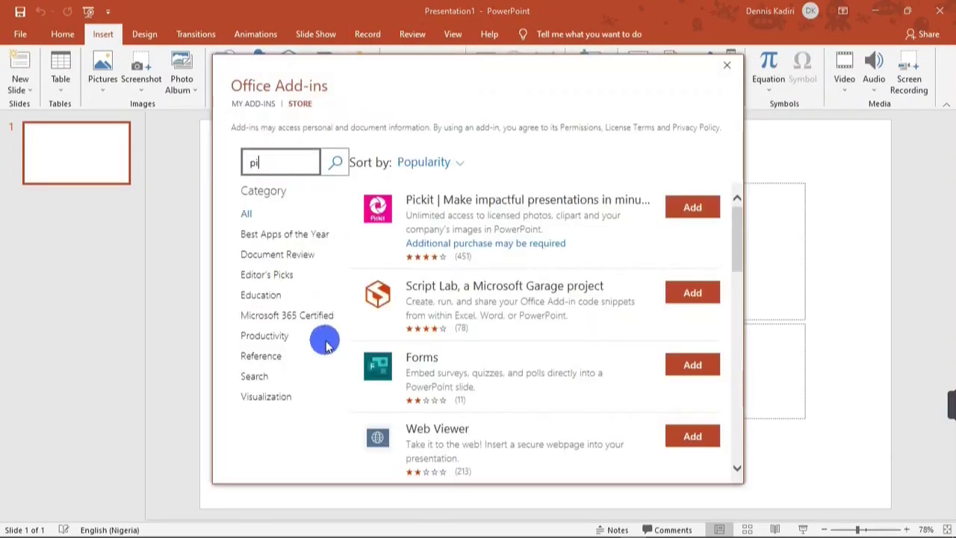
key("Return")
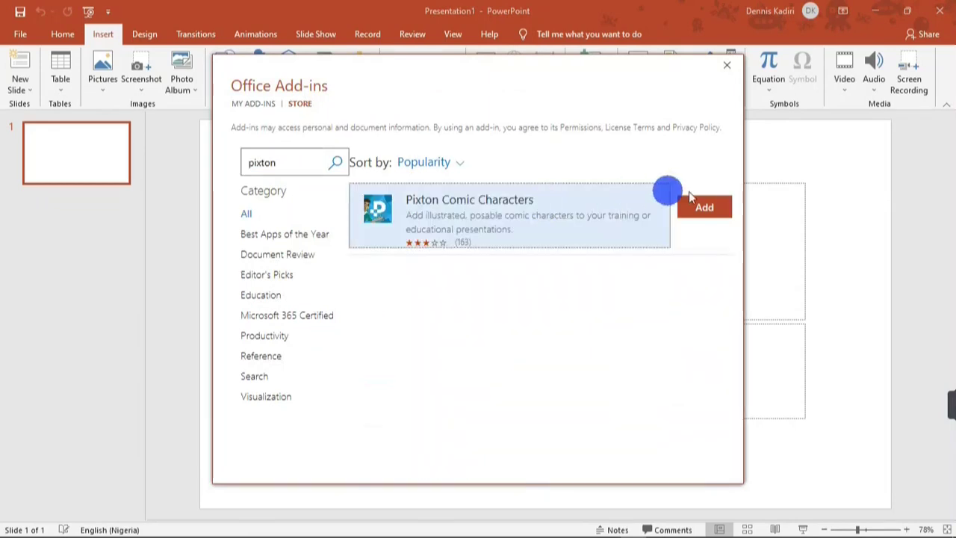
left_click(705, 209)
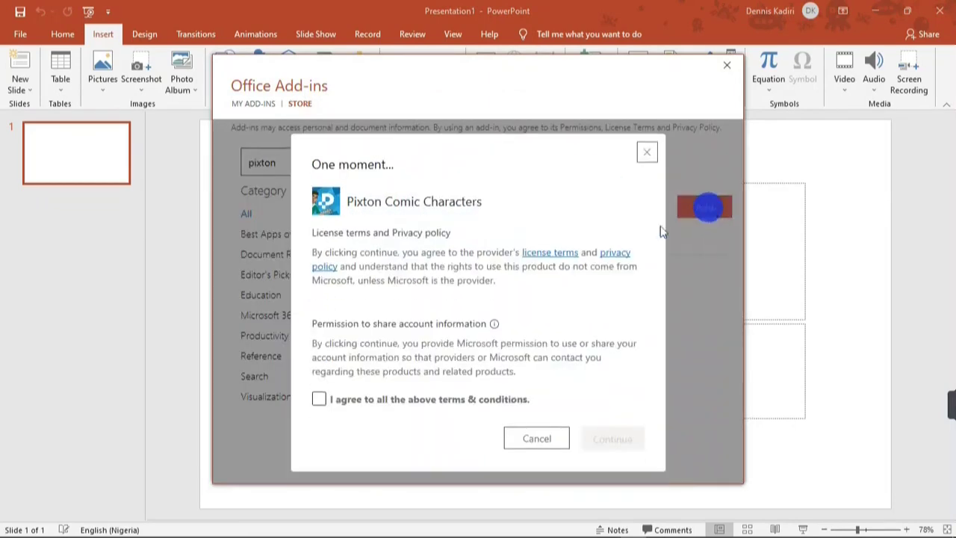
left_click(322, 404)
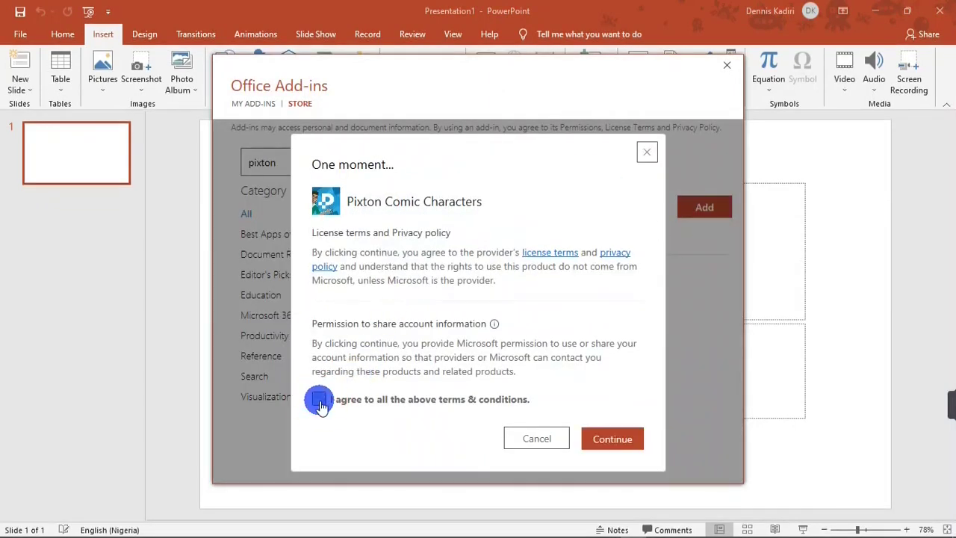
left_click(613, 444)
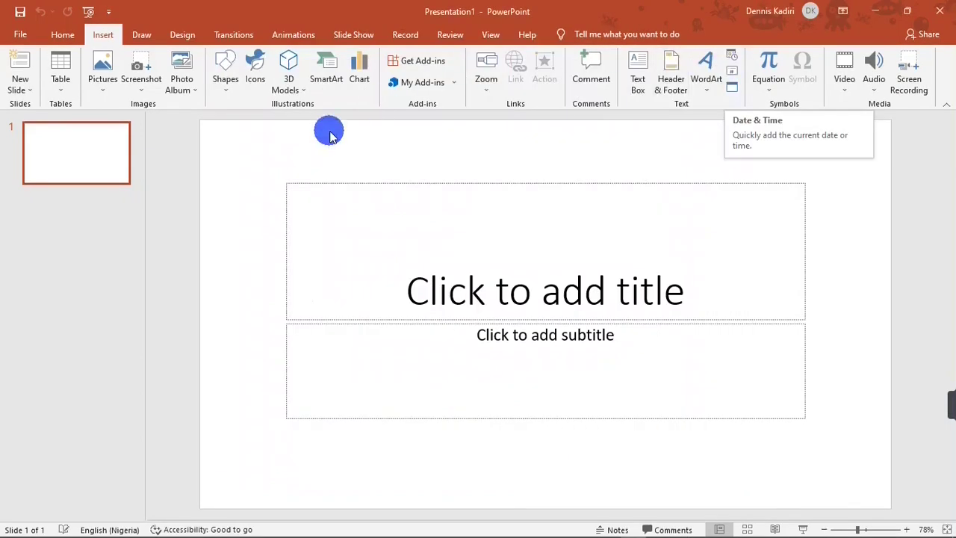
left_click(65, 34)
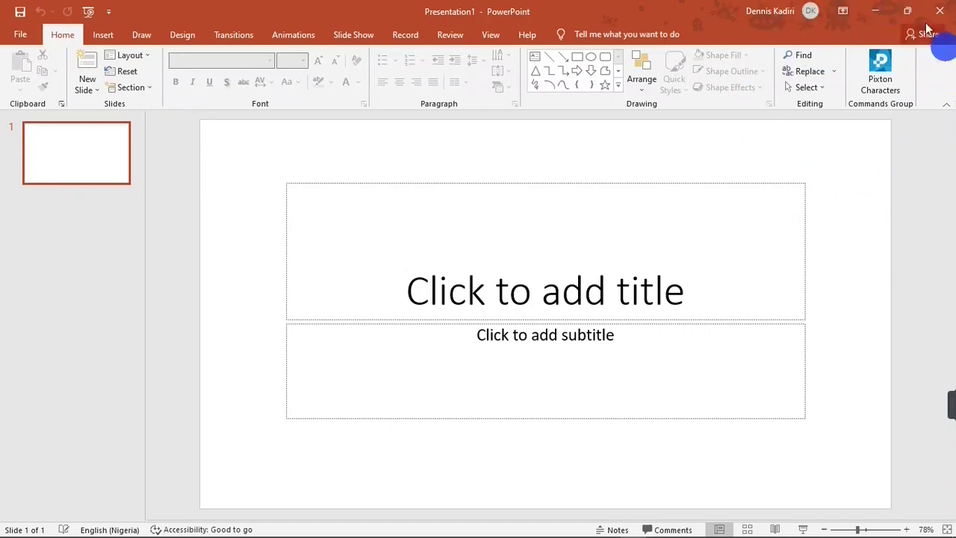
- Build a dark-skinned Pixton character with the third hair style and blue sweater, inserted arms-out
left_click(880, 66)
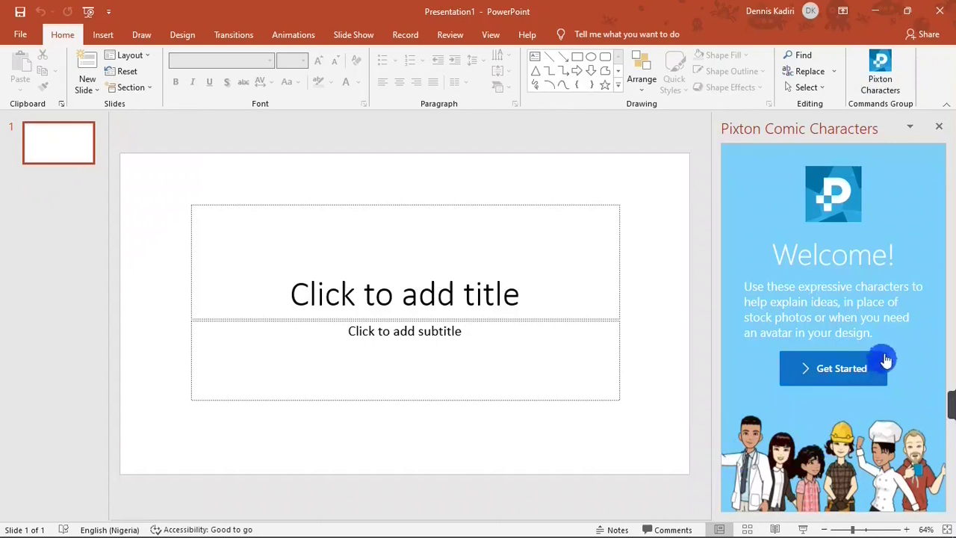
left_click(828, 375)
left_click_drag(940, 234, 930, 277)
left_click(765, 281)
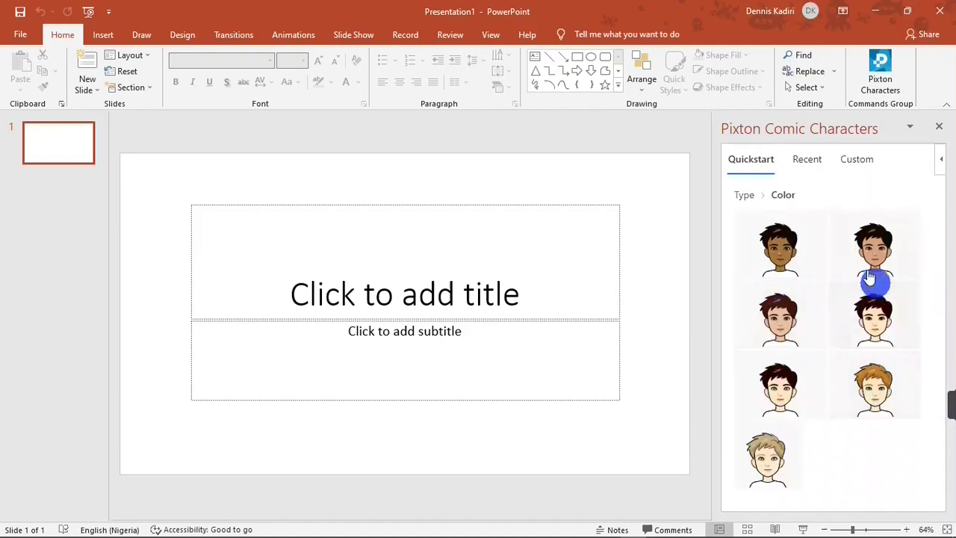
left_click(766, 251)
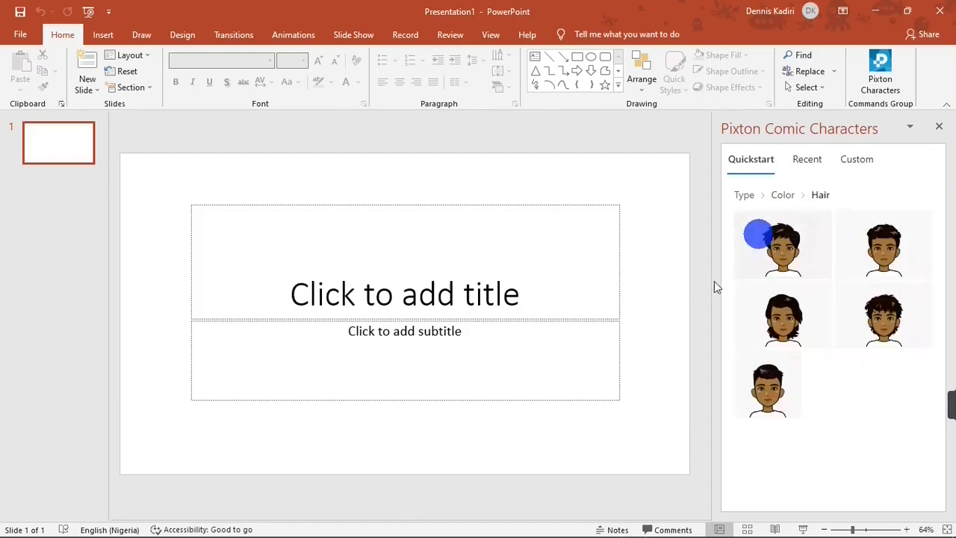
left_click(796, 320)
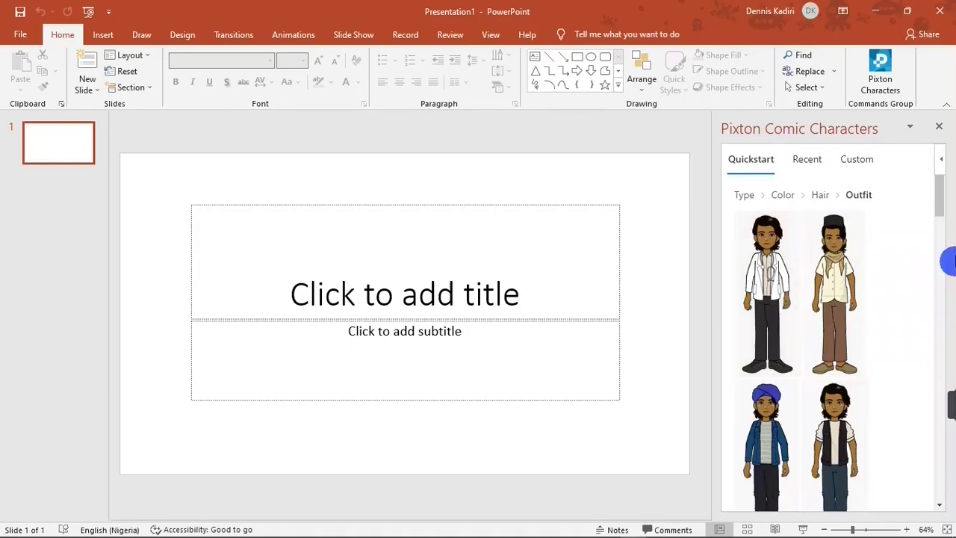
left_click_drag(945, 196, 946, 262)
left_click(807, 252)
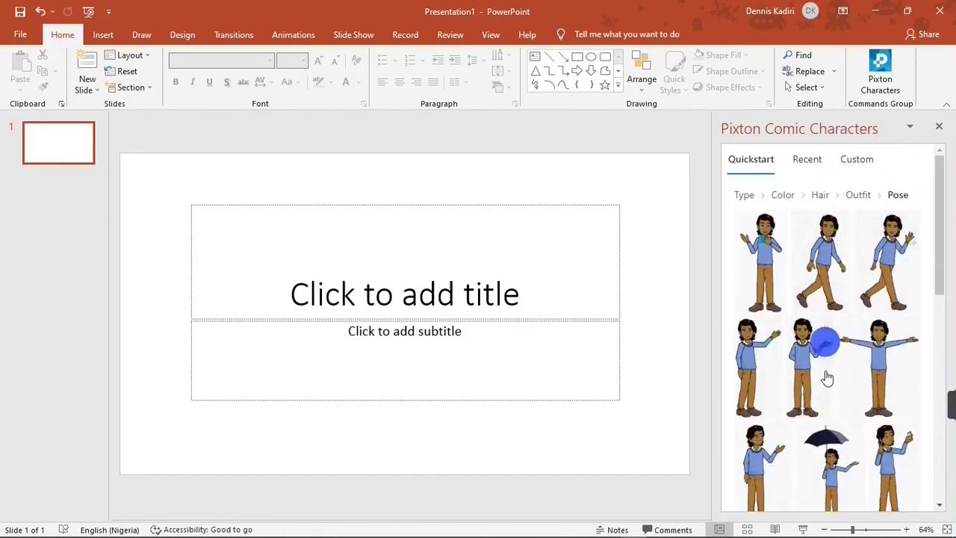
left_click(902, 374)
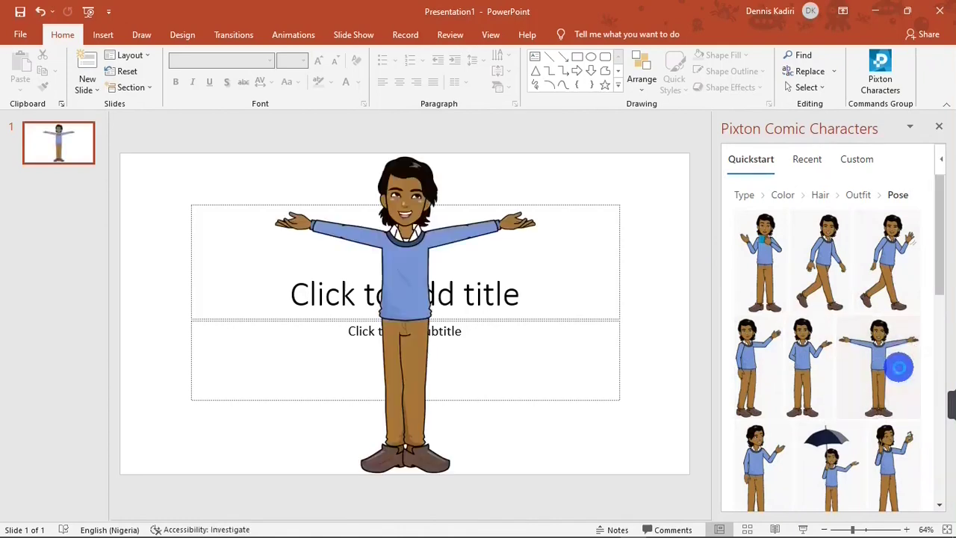
- Select the character on the slide, then enter freepik.com in the browser's address bar
mouse_move(943, 237)
left_mouse_down()
mouse_move(946, 321)
mouse_move(933, 273)
mouse_move(926, 316)
mouse_move(925, 239)
left_mouse_up()
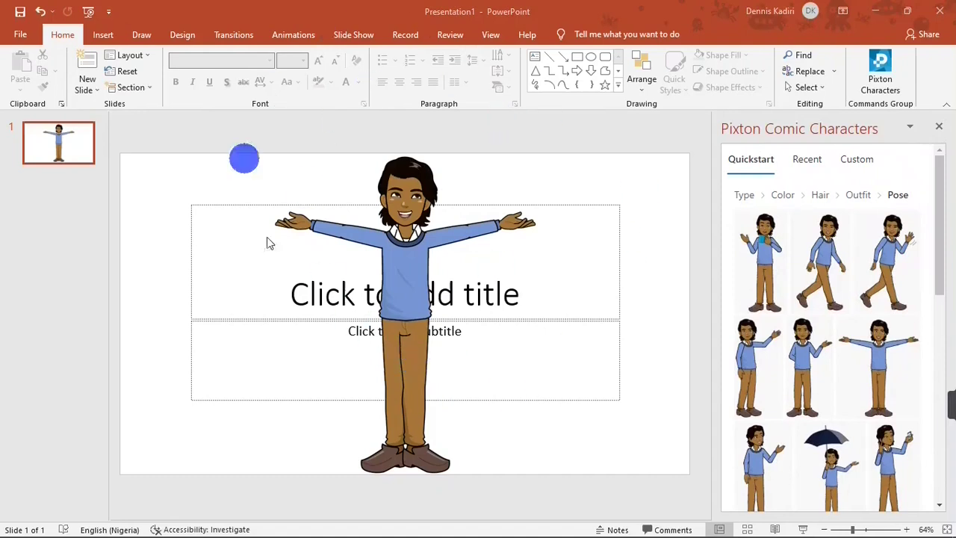
left_click(351, 357)
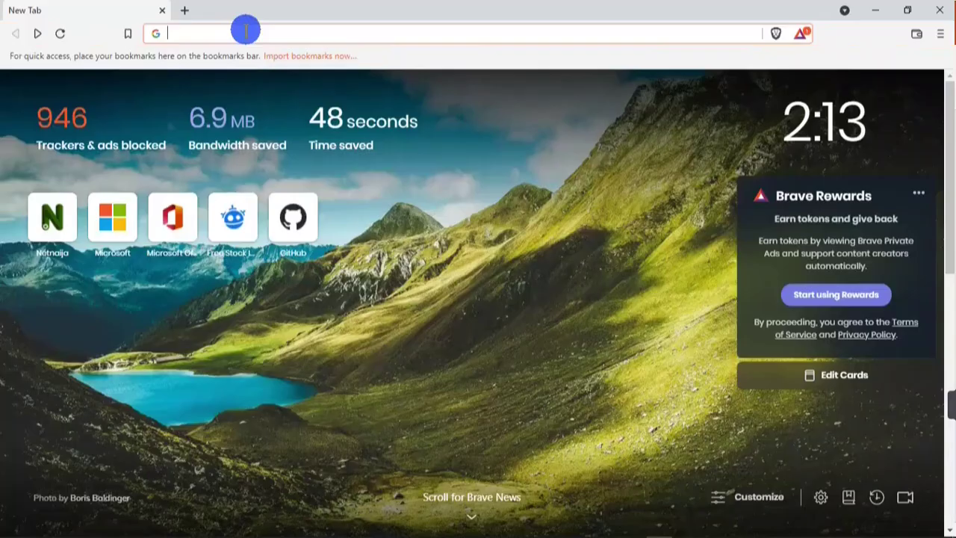
type("freep")
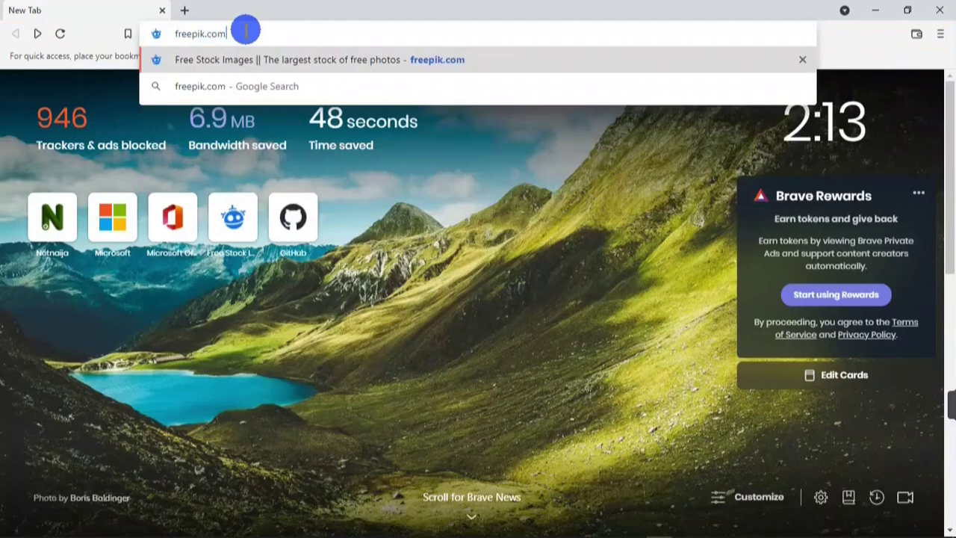
type("ik.com")
- Load Freepik, search 'towns' and open the Ghetto street vector
key("Return")
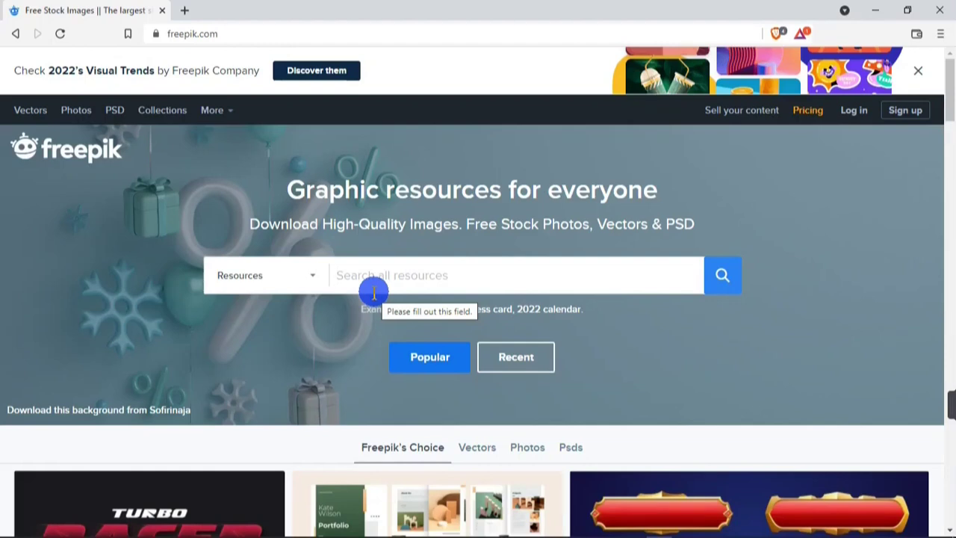
type("town")
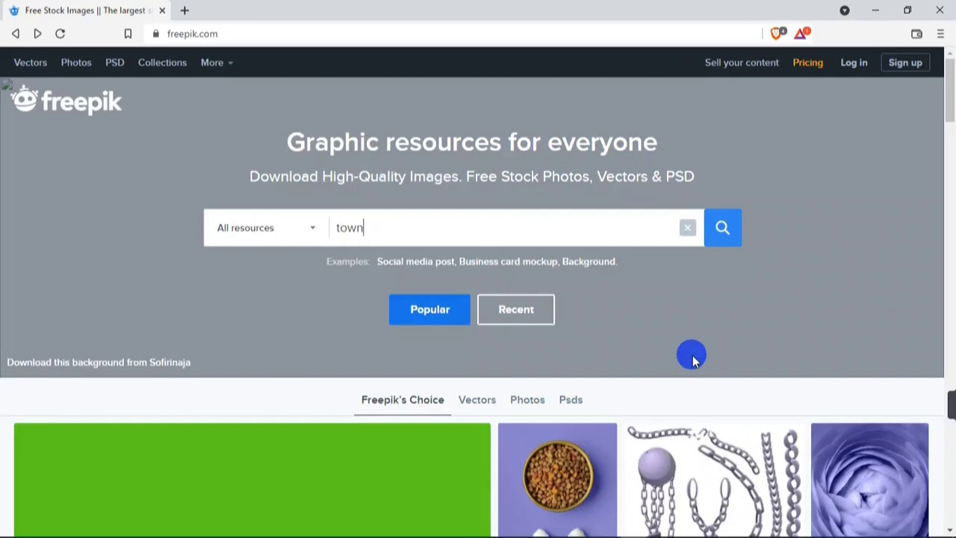
type("s")
key("Return")
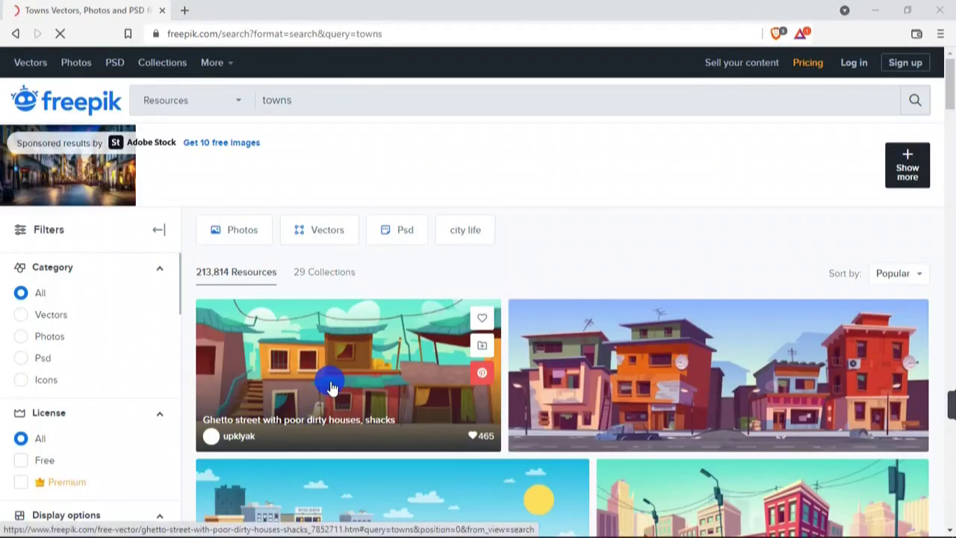
left_click(332, 388)
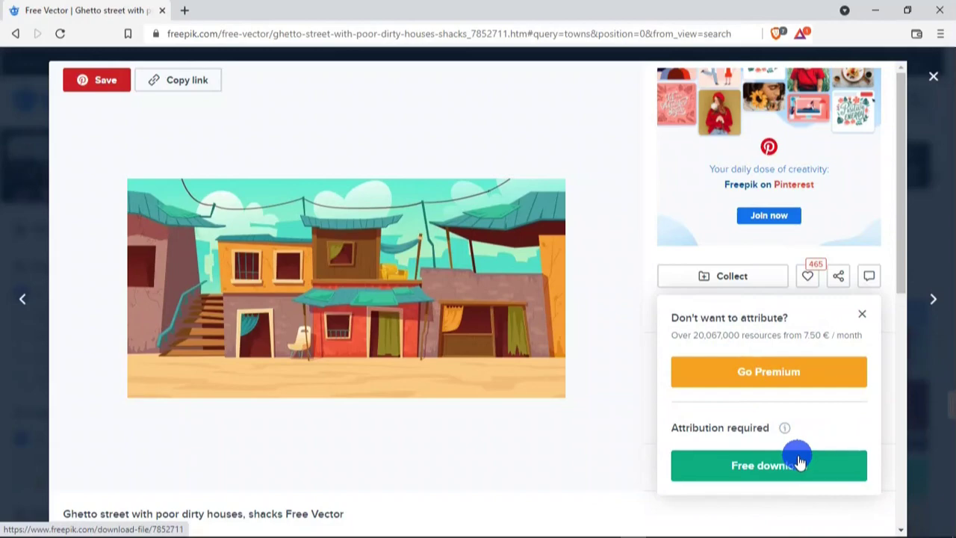
- Replace the search with 'canopy' and open the Display tent mockup
key("Escape")
left_click(237, 102)
left_click_drag(237, 102, 128, 108)
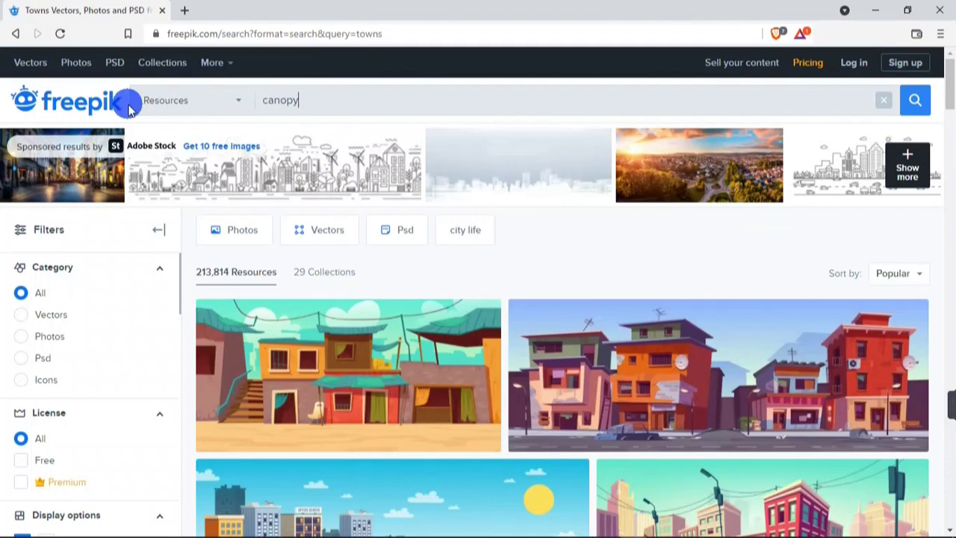
type("canopy")
key("Return")
left_click(601, 364)
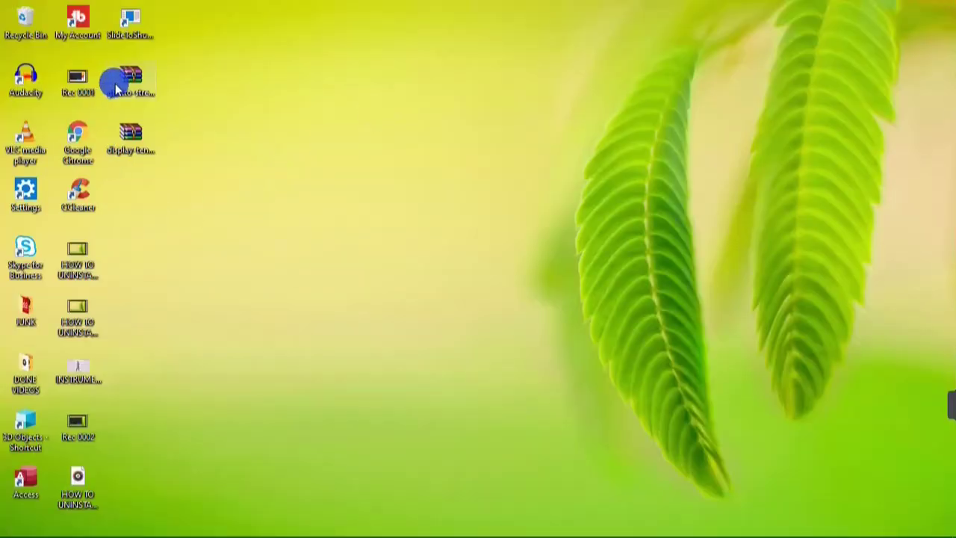
- Extract the street-scene zip to the Desktop with WinRAR
left_click(116, 85)
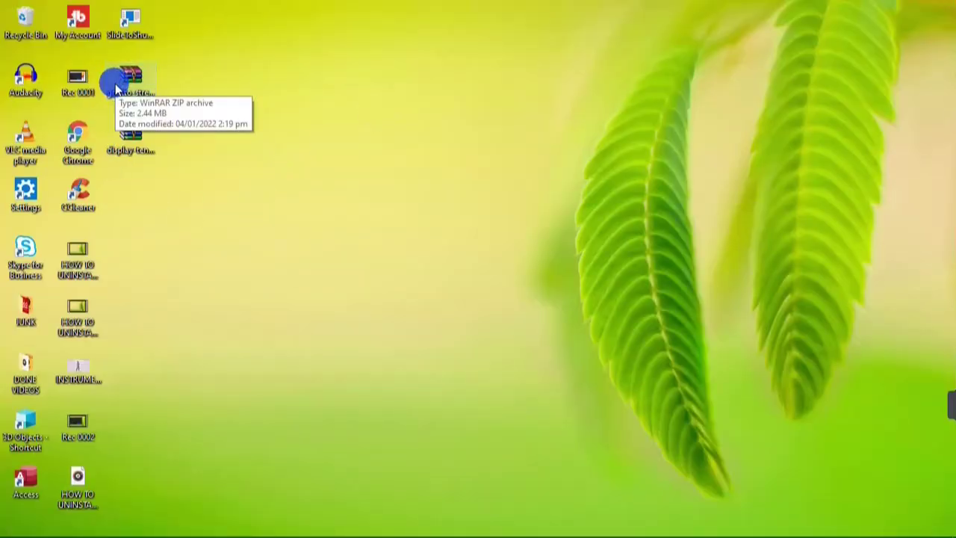
double_click(116, 84)
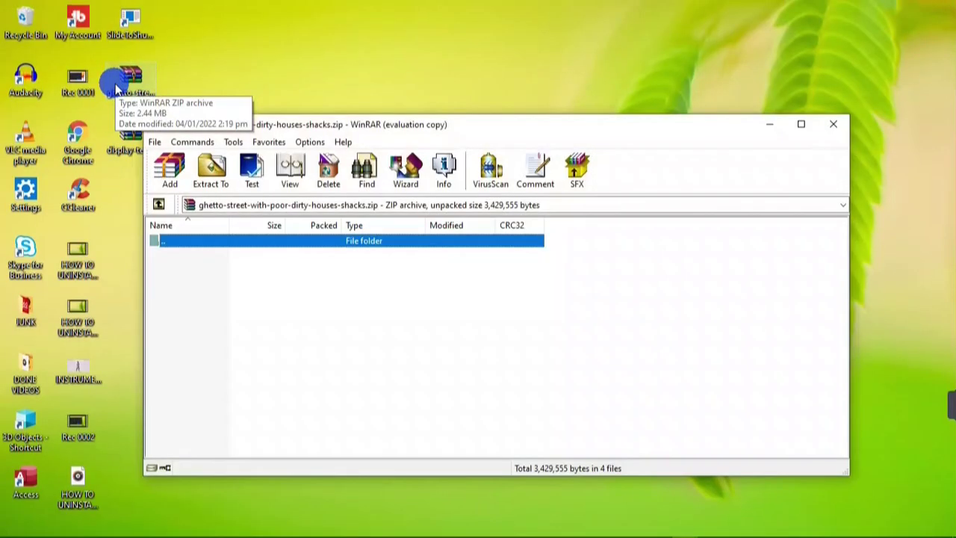
left_click(198, 183)
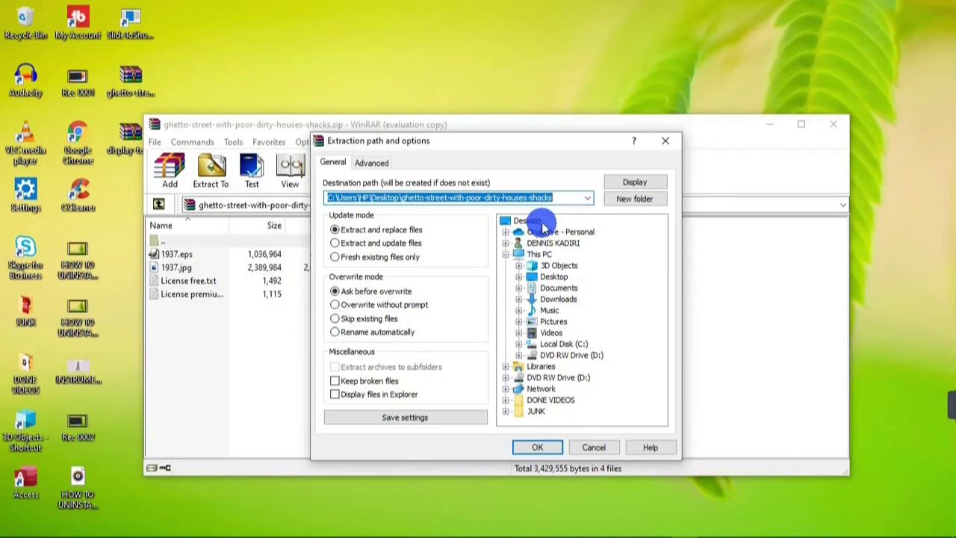
left_click(523, 220)
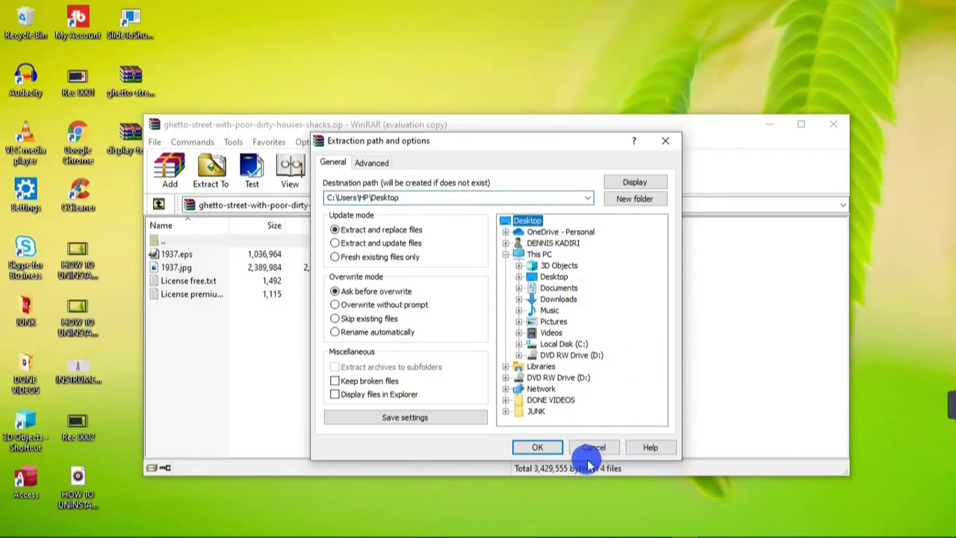
left_click(538, 447)
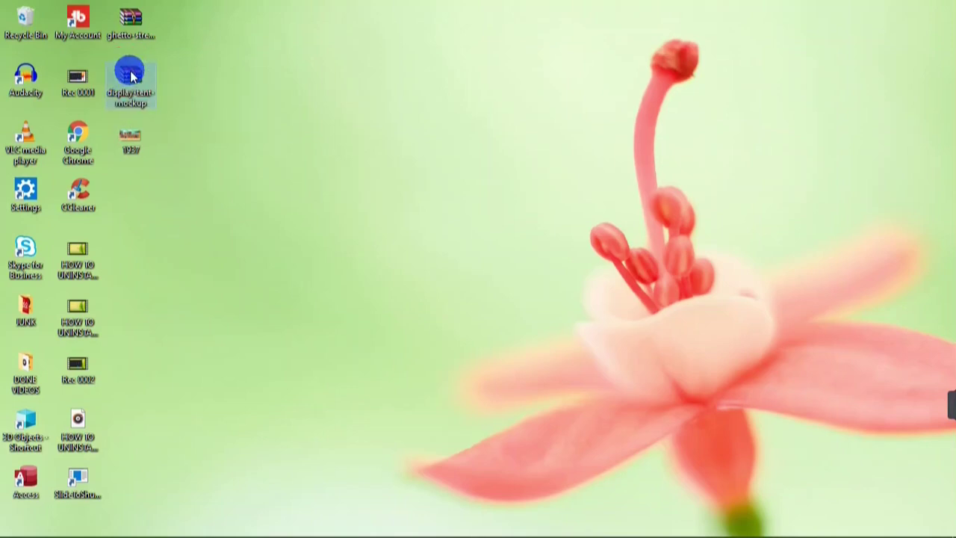
- Extract the display-tent-mockup zip to the Desktop as well
double_click(131, 75)
left_click(208, 171)
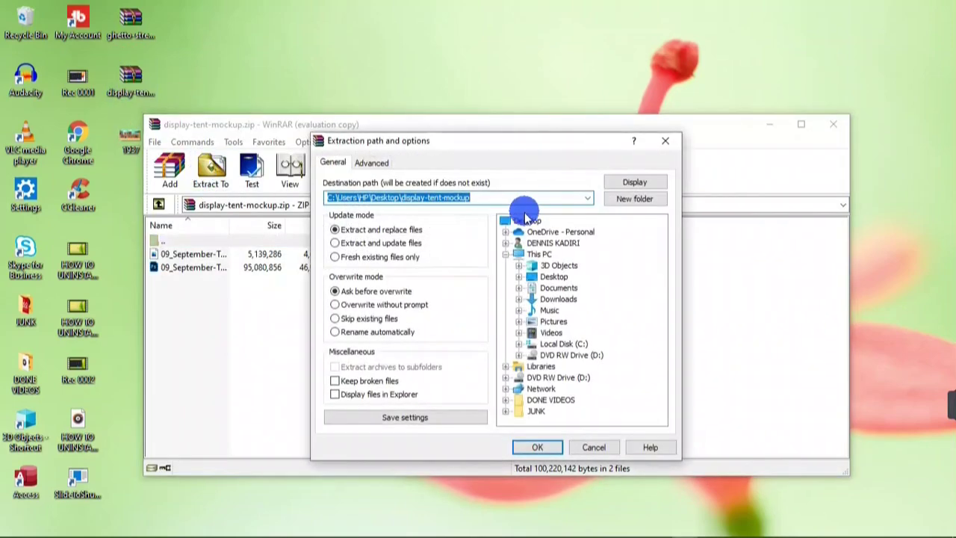
left_click(525, 221)
left_click(536, 446)
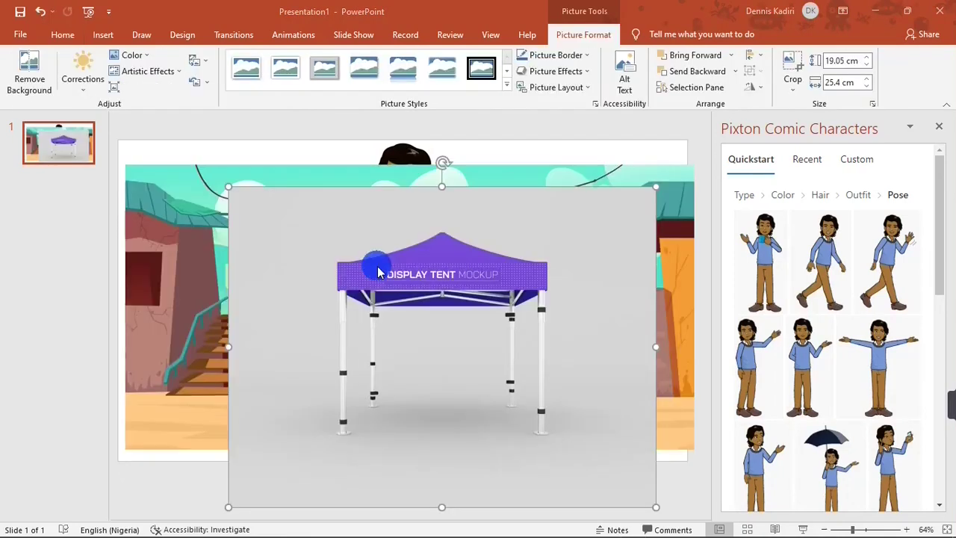
- Stretch the street picture to fill the slide and centre the tent picture over it
left_click_drag(388, 273, 120, 357)
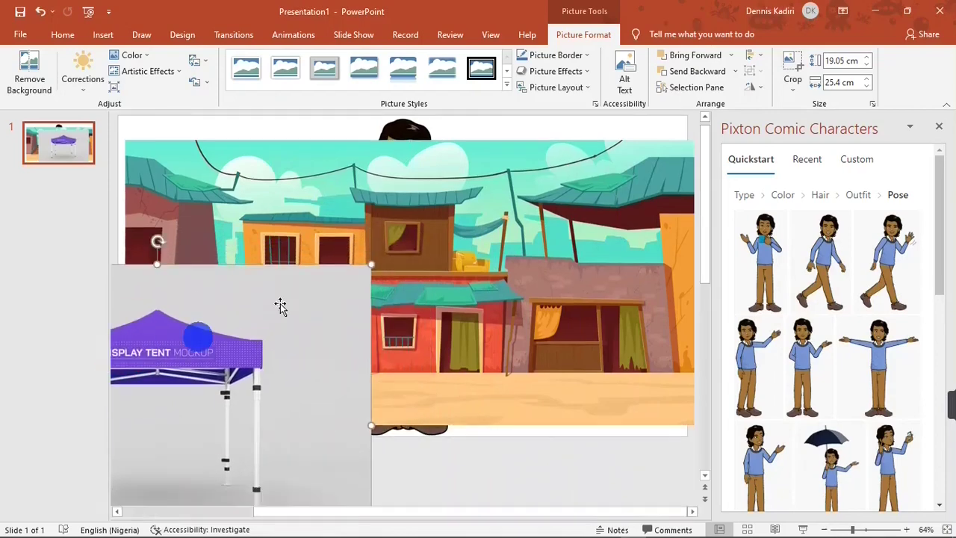
left_click(418, 244)
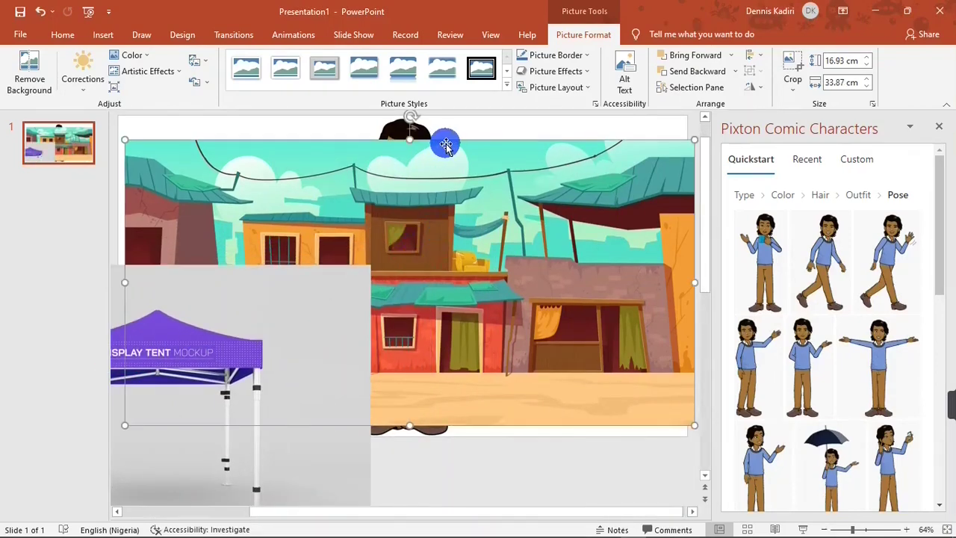
left_click_drag(410, 119, 405, 433)
left_click_drag(124, 274, 168, 275)
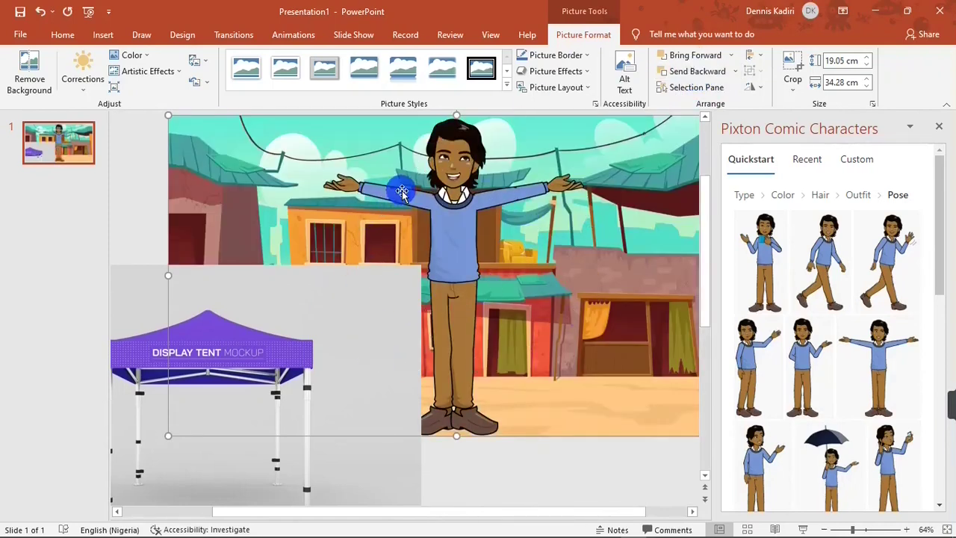
left_click_drag(181, 455, 444, 288)
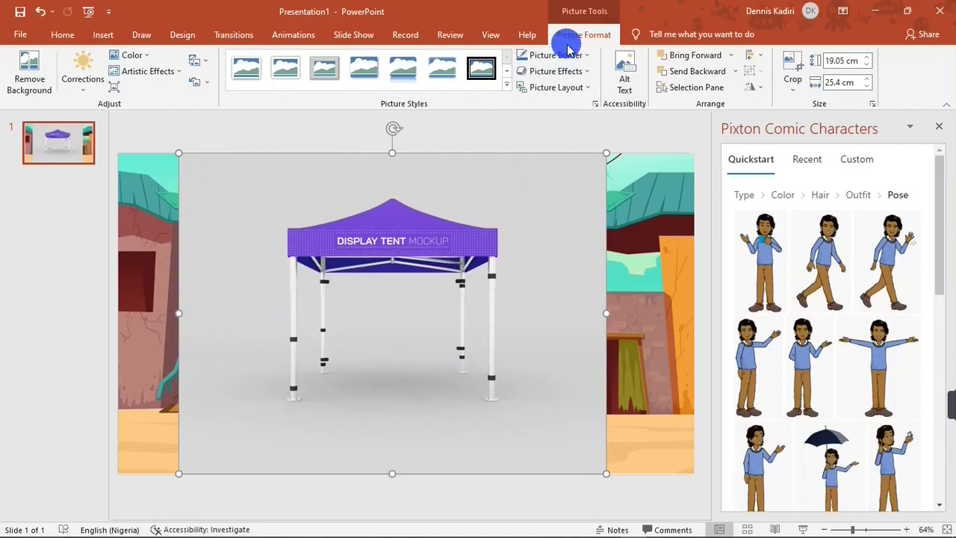
- Remove the tent mockup's grey background, marking the tent legs as areas to keep
left_click(37, 77)
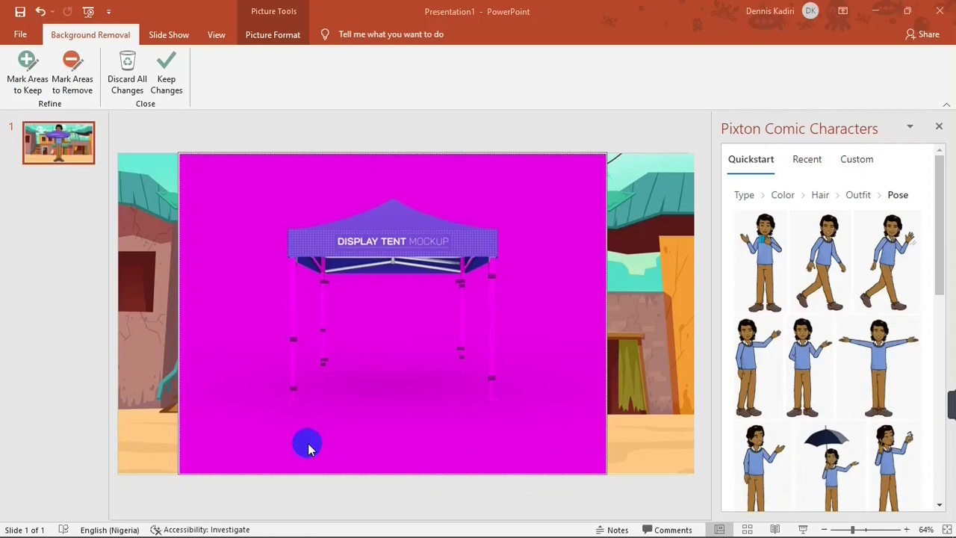
left_click(27, 65)
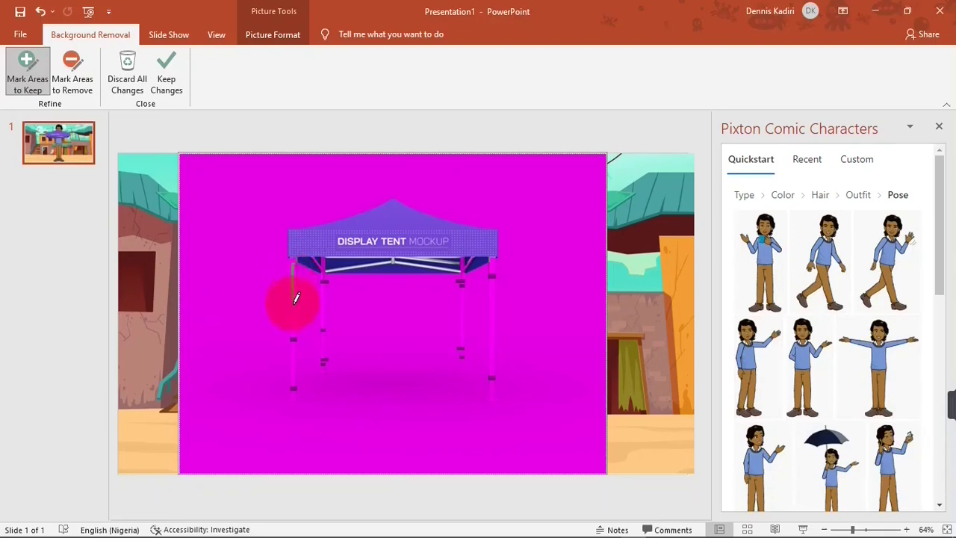
left_click_drag(296, 311, 293, 395)
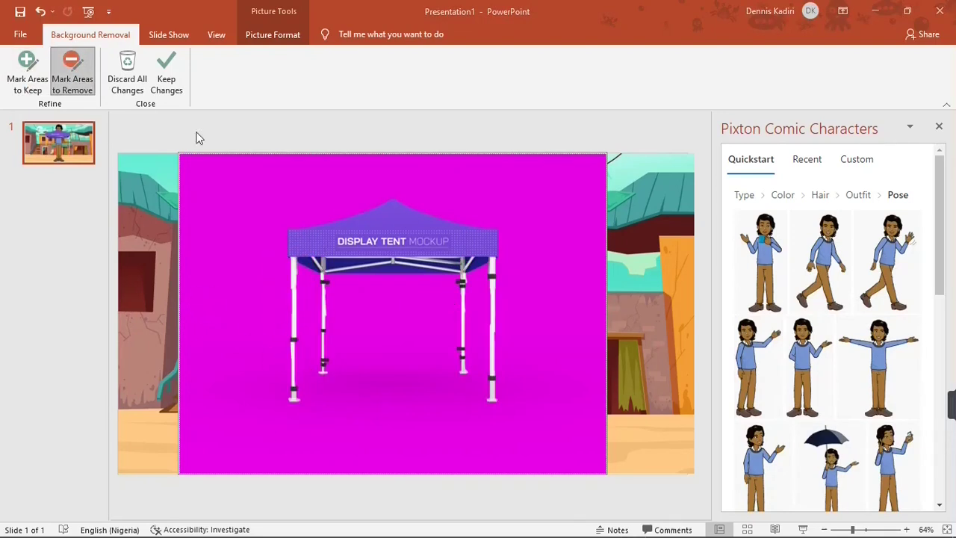
left_click(166, 75)
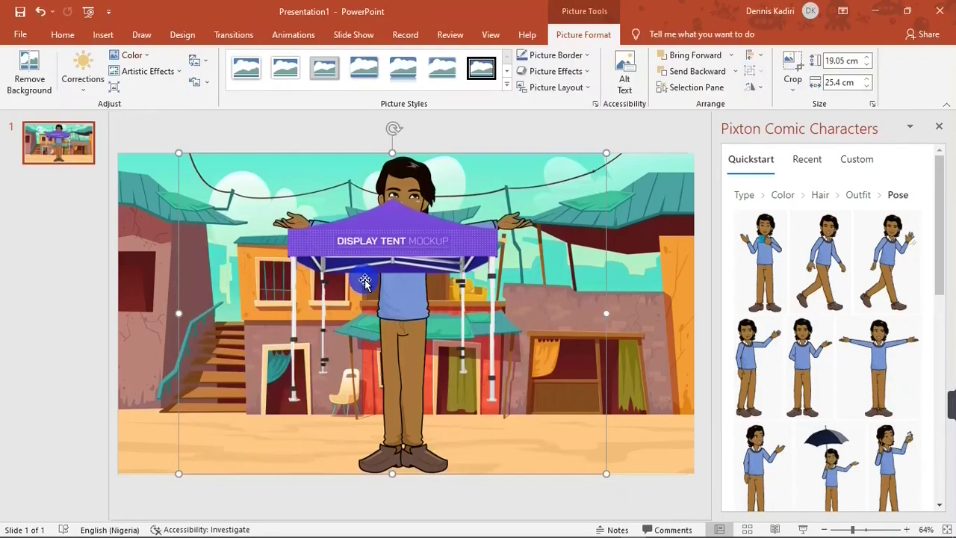
- Move the tent right, bring the character forward, shrink it to 6.18 × 5.09 cm beneath the tent
left_click_drag(321, 284, 331, 292)
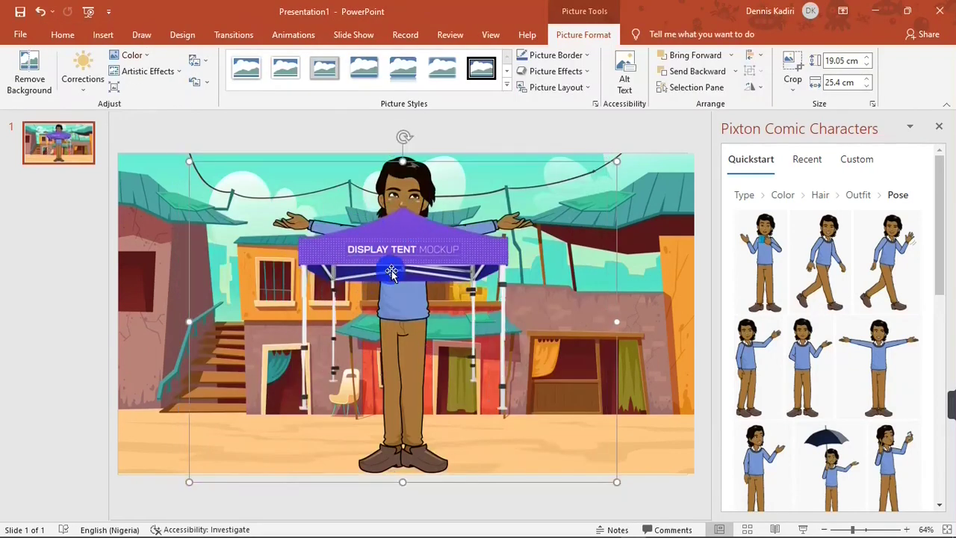
left_click_drag(382, 252, 514, 310)
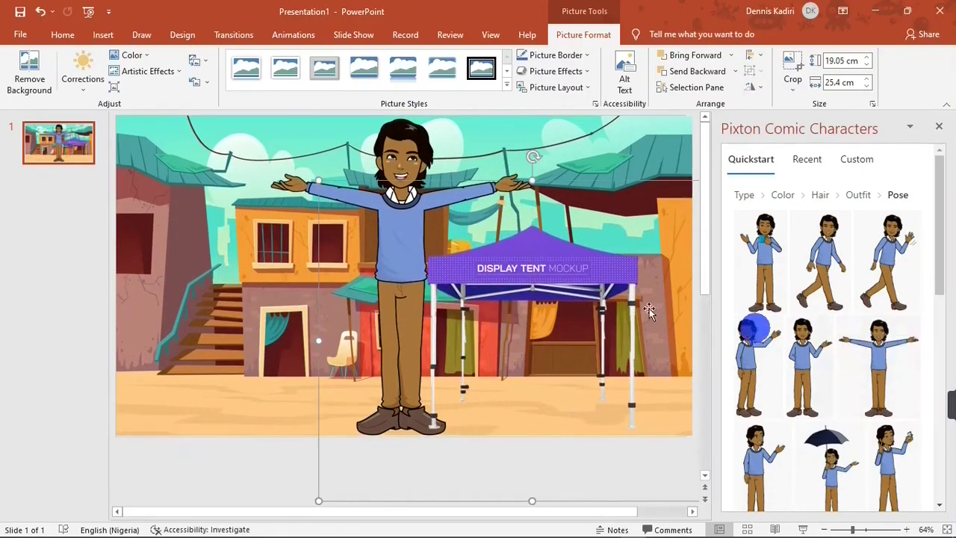
left_click(400, 153)
left_click(702, 56)
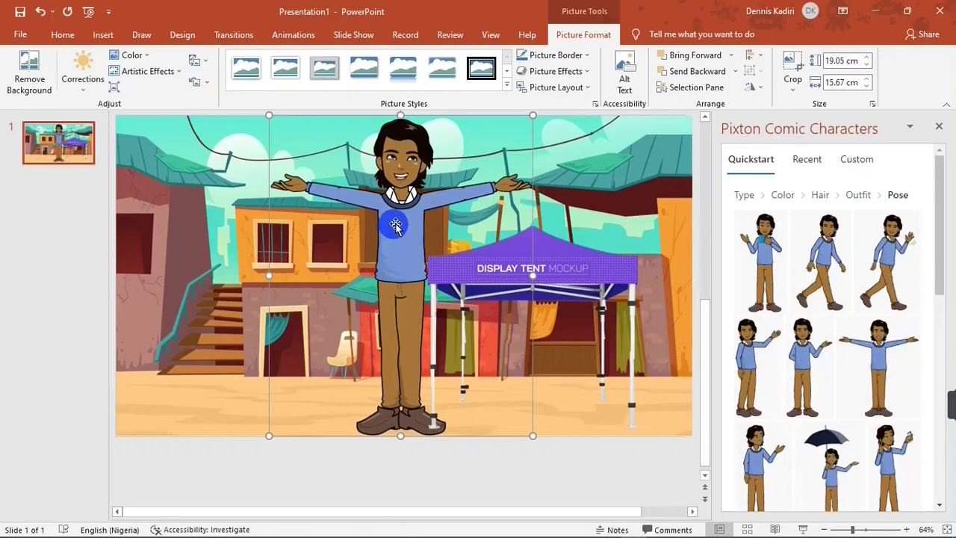
left_click_drag(404, 112, 403, 332)
left_click_drag(405, 366, 535, 346)
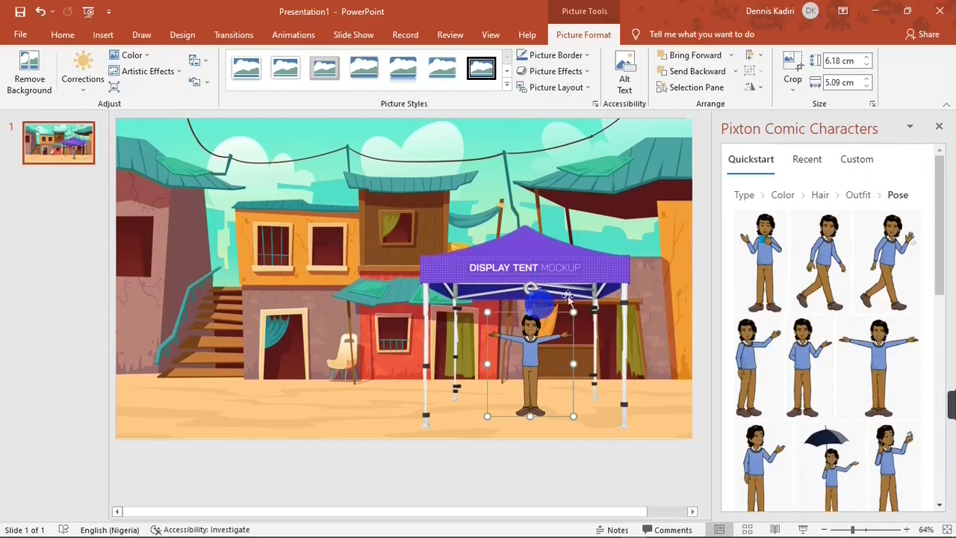
scroll(539, 305, "down", 1)
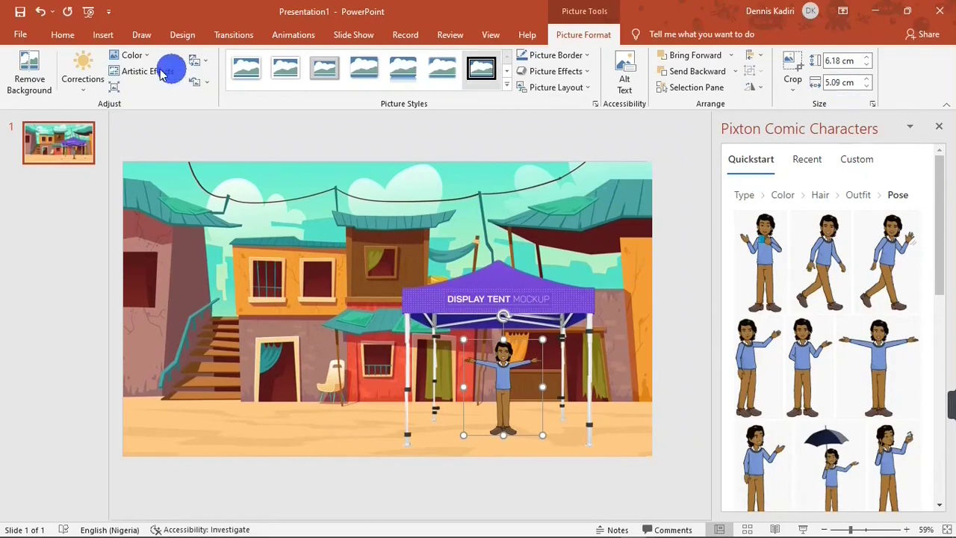
left_click(63, 34)
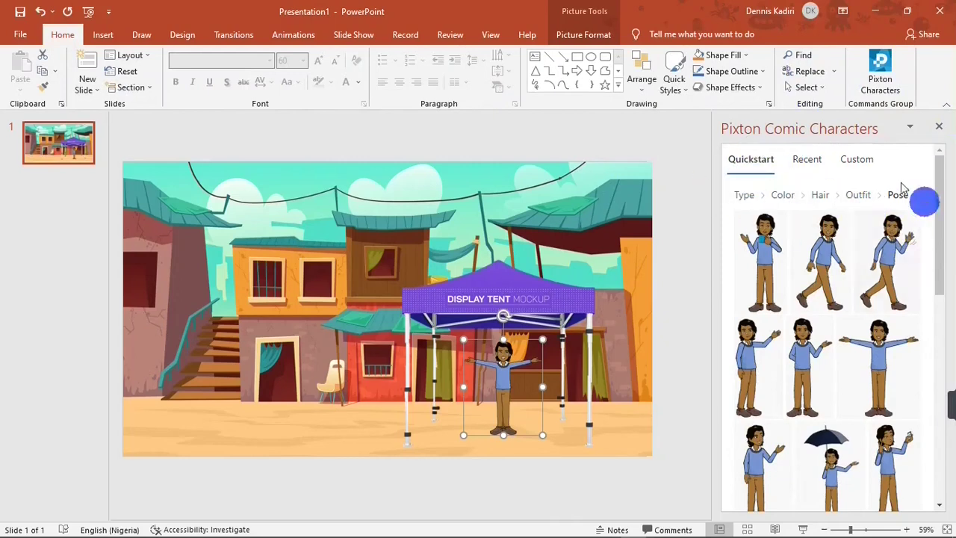
- Place the recent waving girl pose on the slide and shrink her beside the tent
left_click(805, 161)
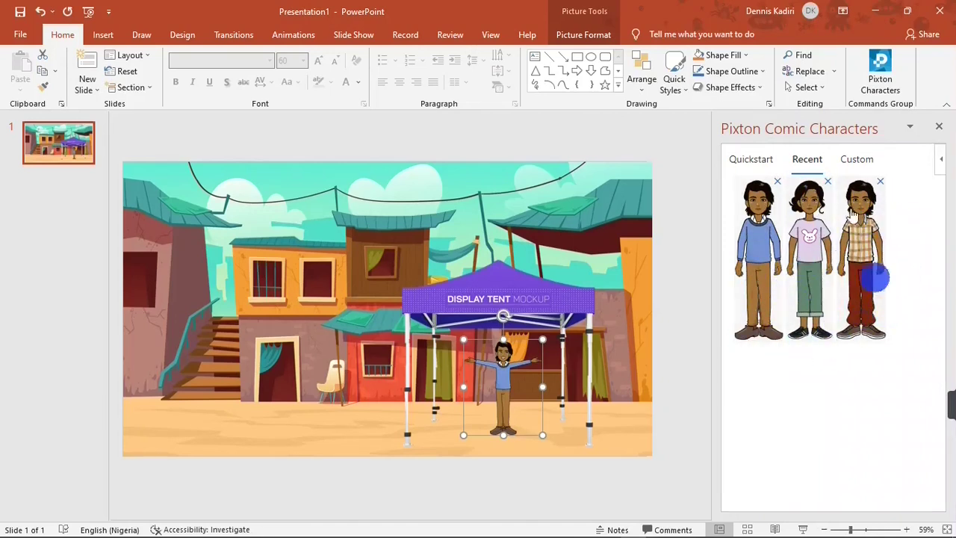
left_click(807, 249)
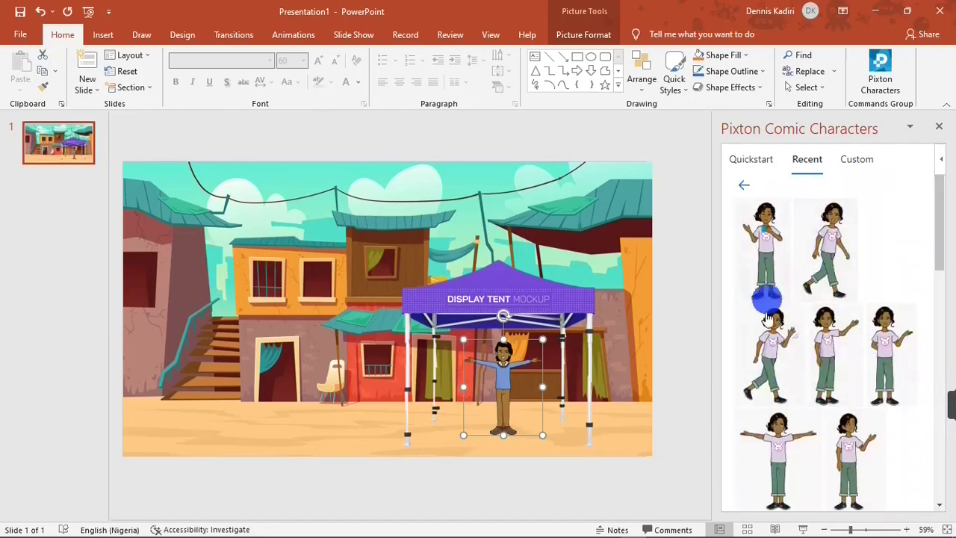
left_click_drag(773, 359, 298, 274)
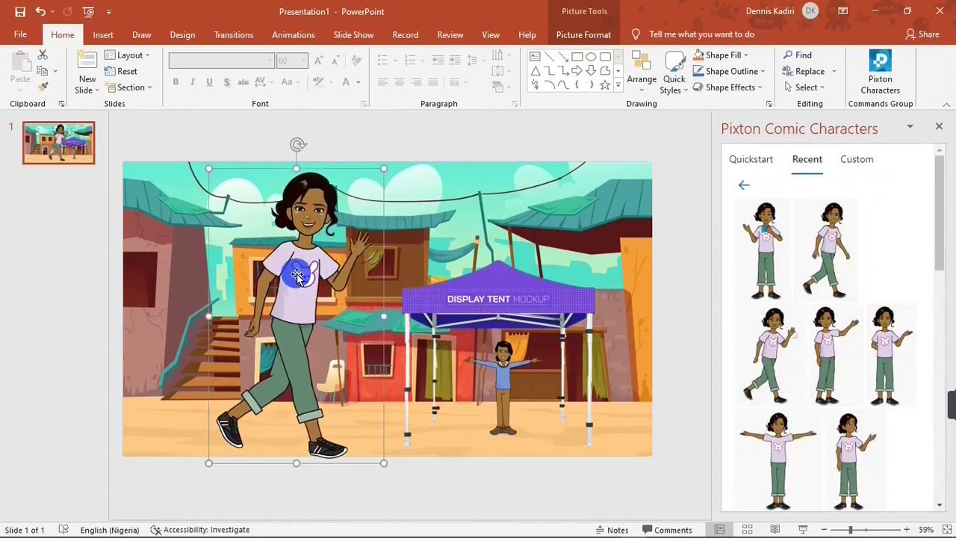
left_click_drag(227, 175, 316, 363)
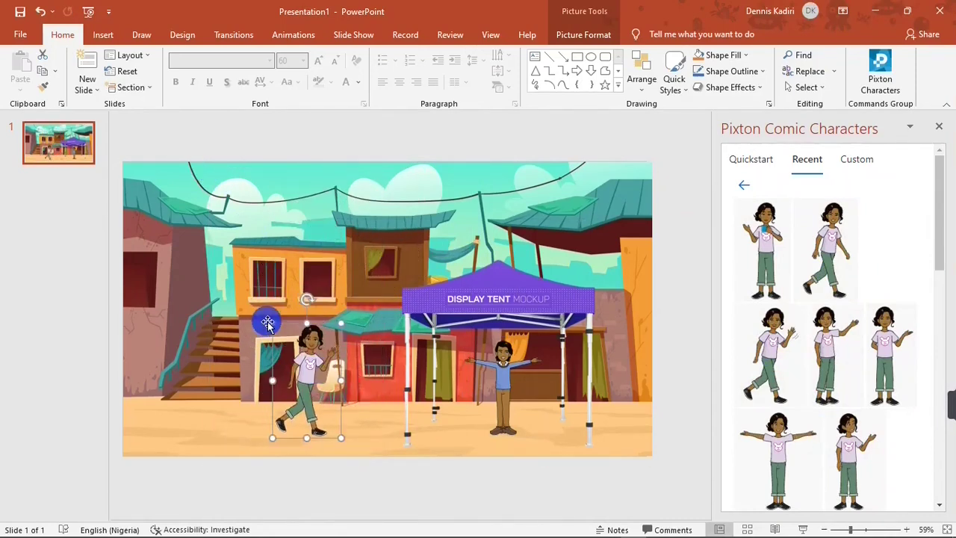
left_click(270, 322)
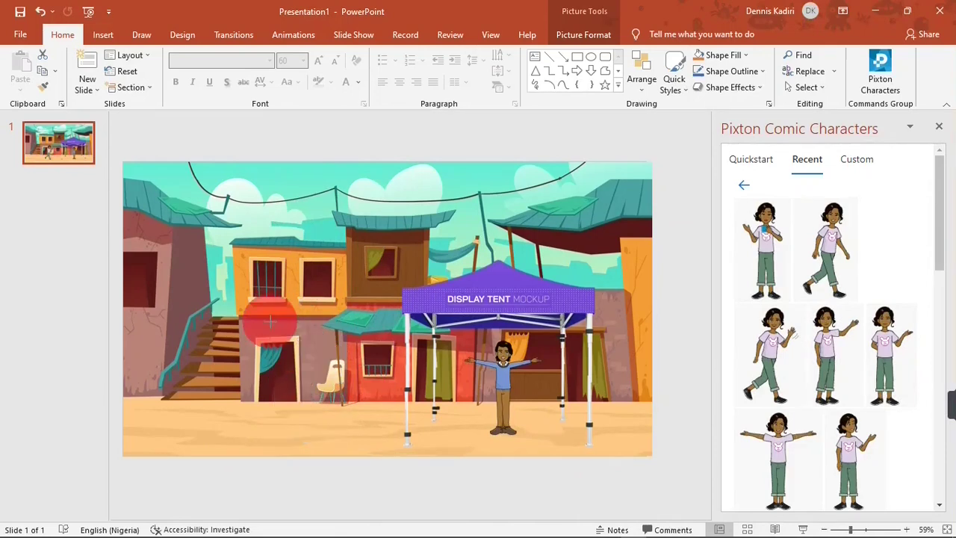
left_click_drag(269, 322, 280, 335)
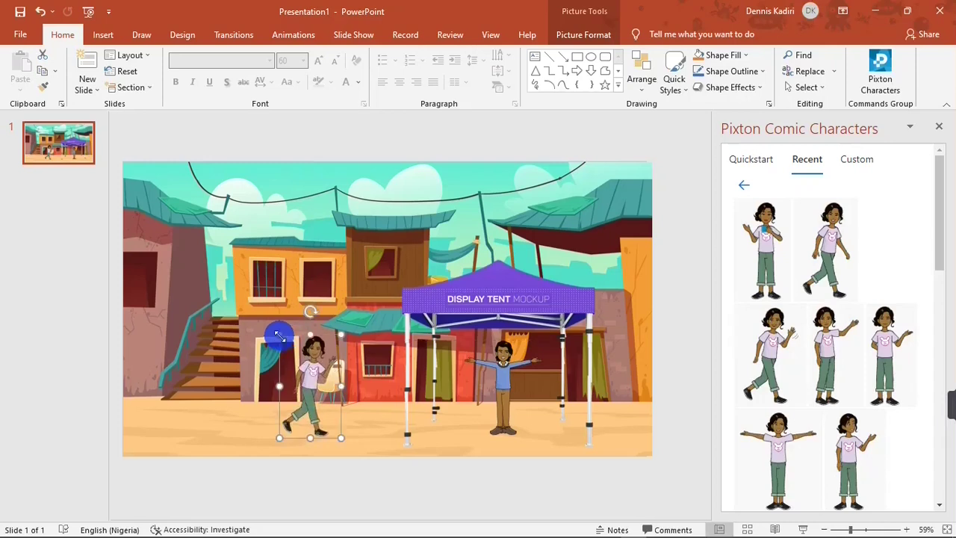
left_click(366, 499)
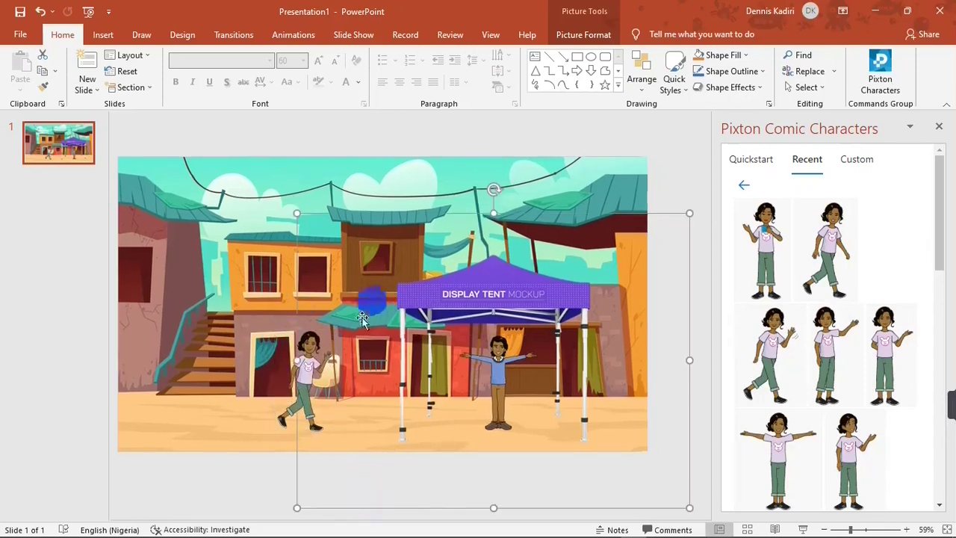
left_click(250, 489)
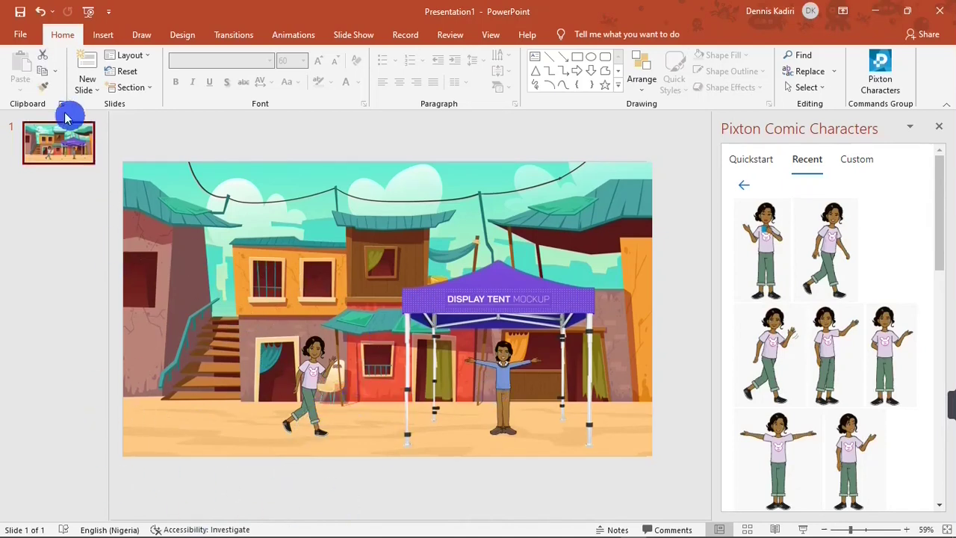
- Duplicate the street scene as slide 2, then drag slide 1's walking girl just past the left edge
right_click(52, 161)
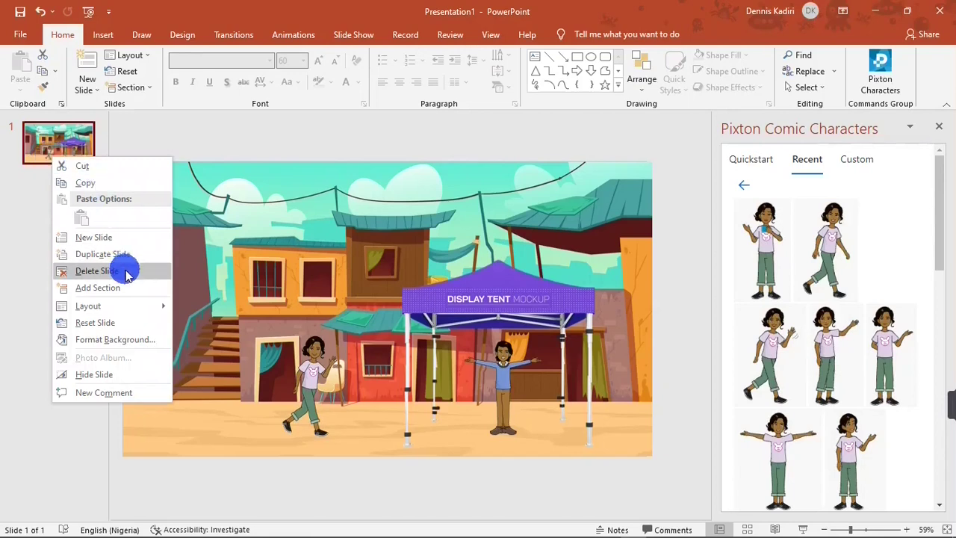
left_click(104, 254)
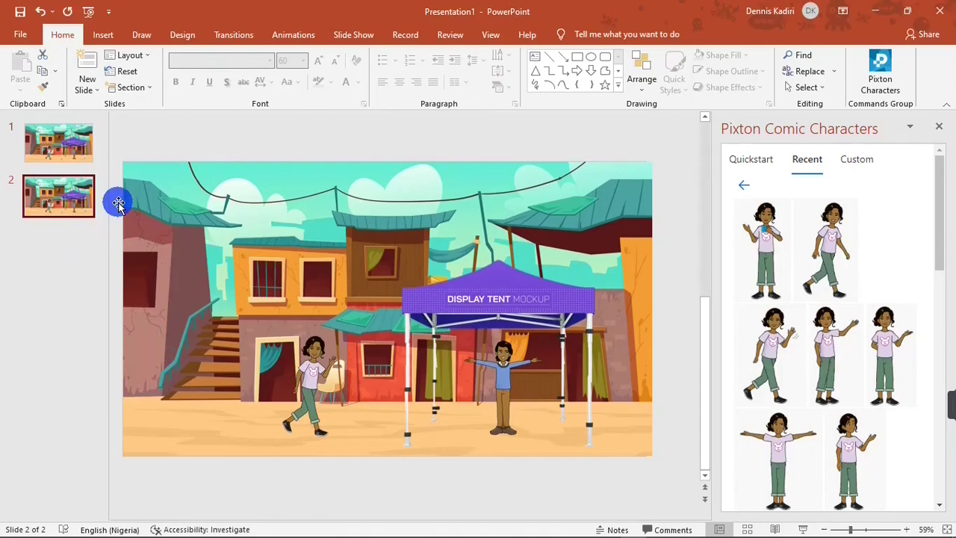
left_click(48, 129)
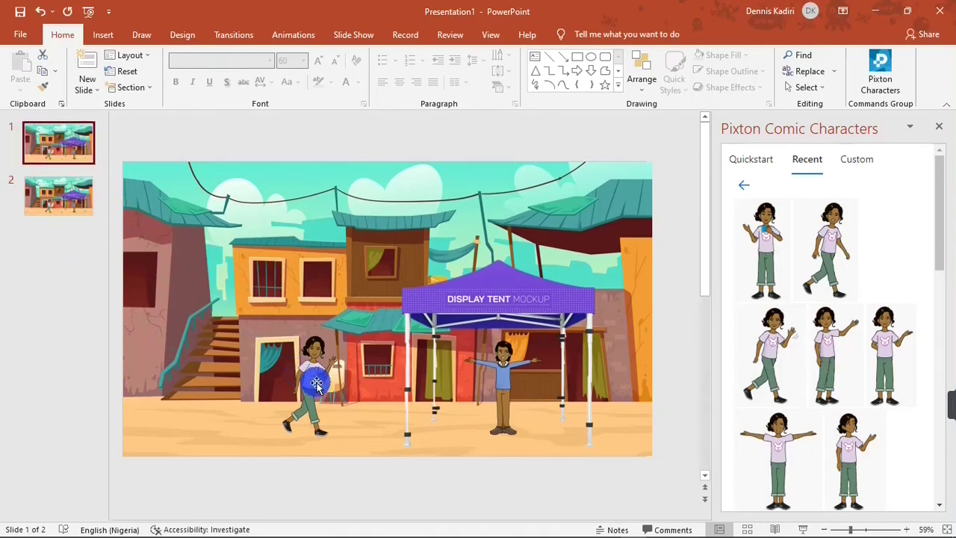
left_click_drag(312, 382, 52, 383)
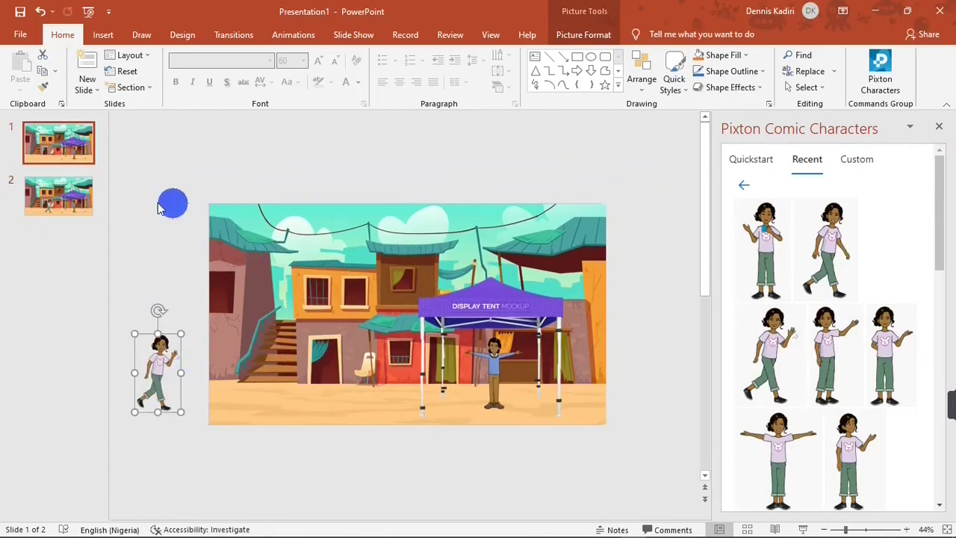
left_click(64, 205)
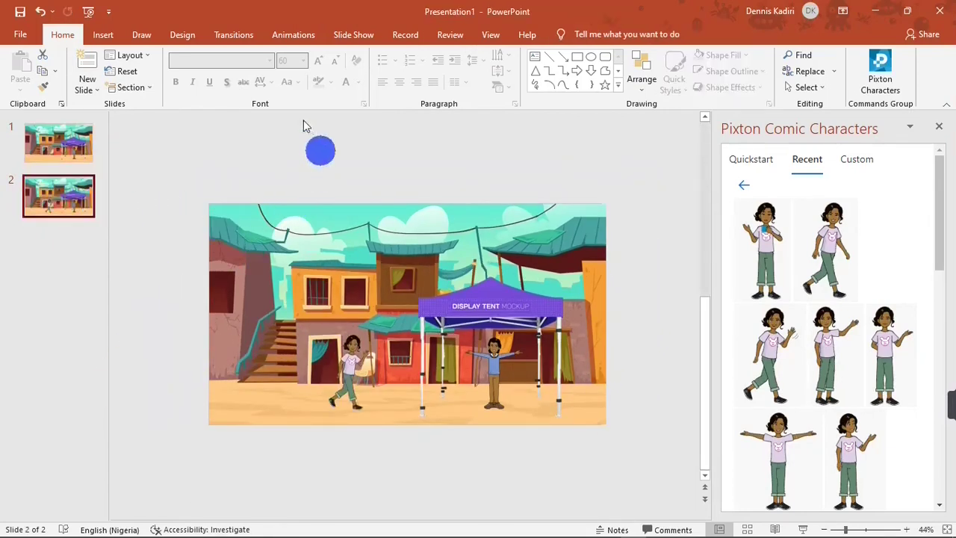
- Apply the Morph transition to slide 2 and preview the girl gliding toward the tent
left_click(234, 35)
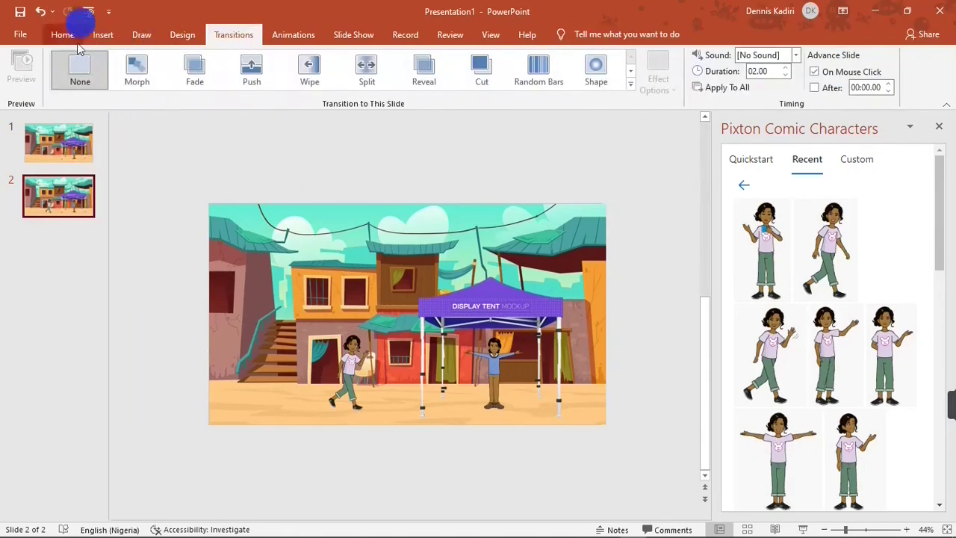
left_click(137, 72)
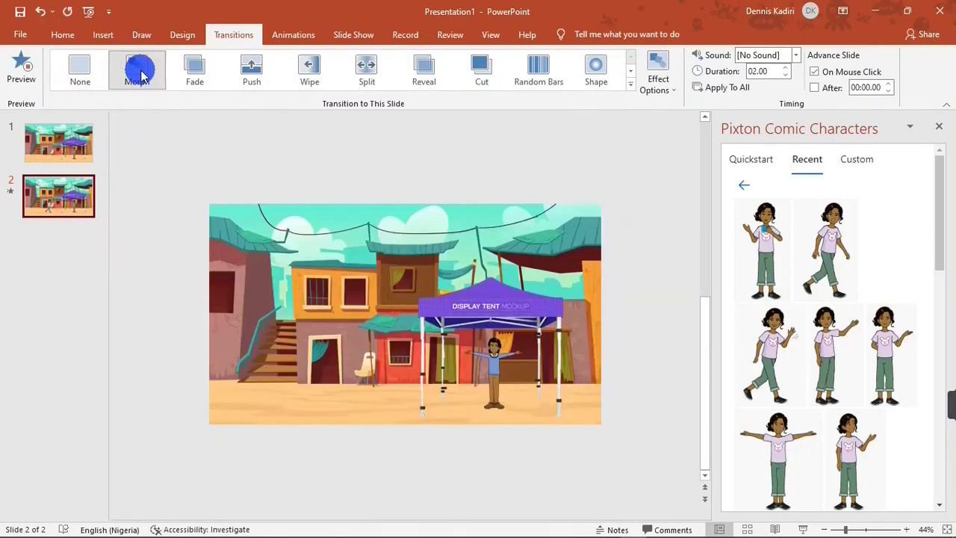
left_click(140, 73)
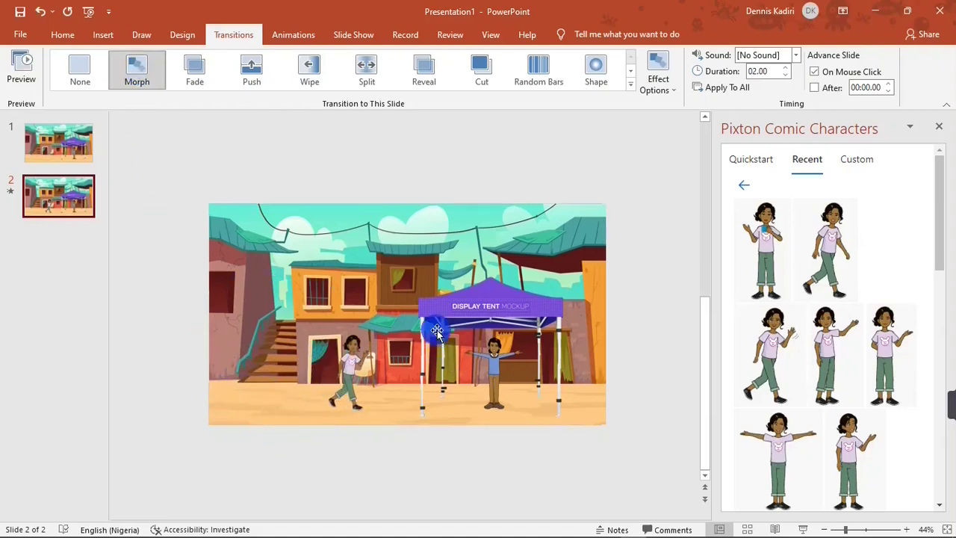
left_click(24, 84)
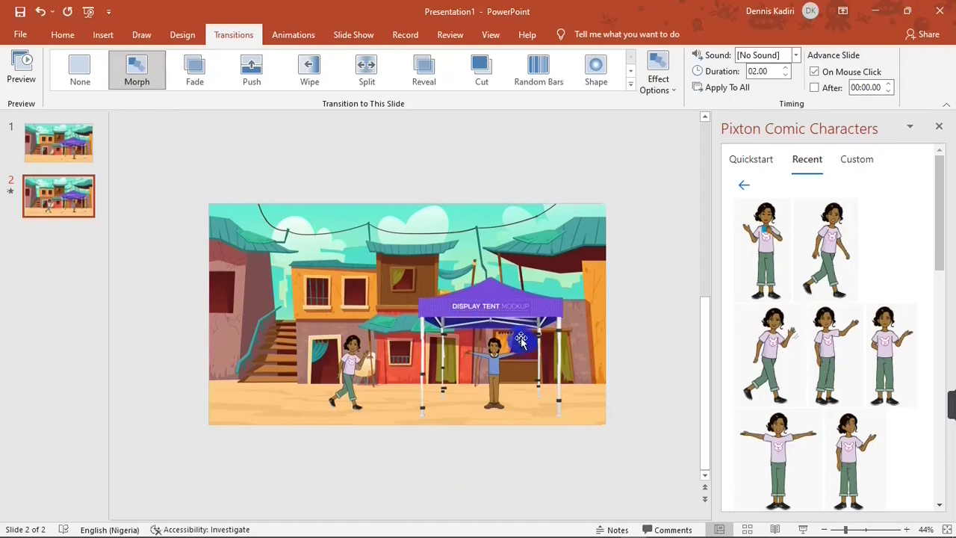
left_click(61, 34)
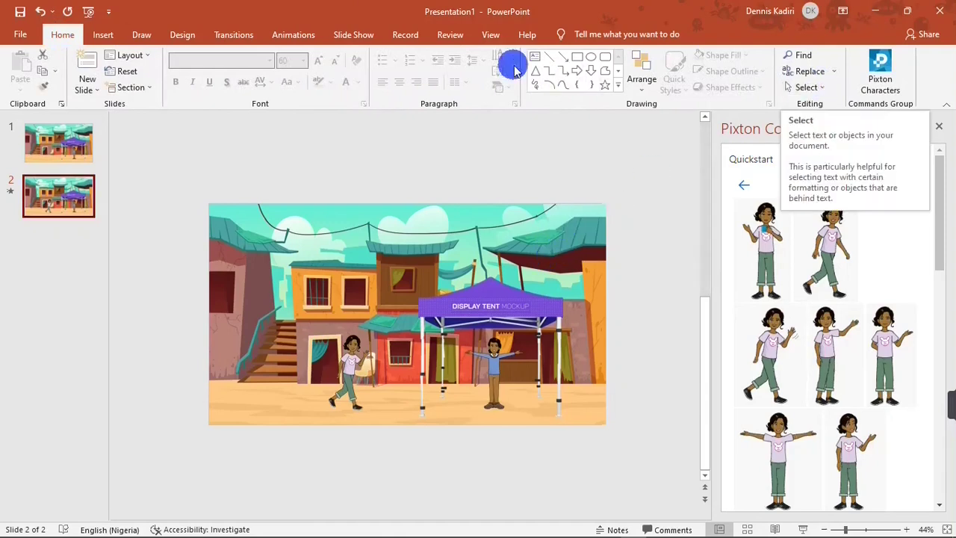
- Select the man under the tent, Picture 5, from the Selection Pane
left_click(816, 87)
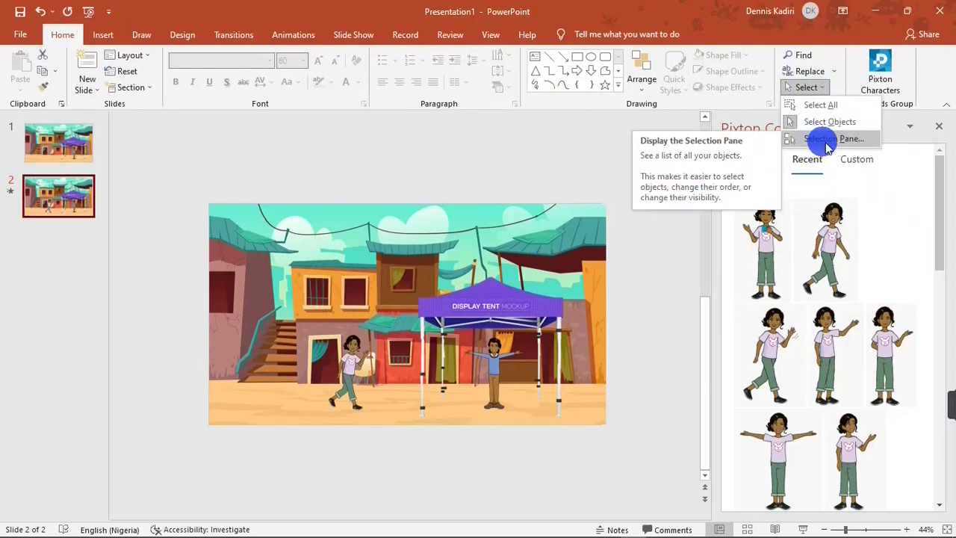
left_click(832, 140)
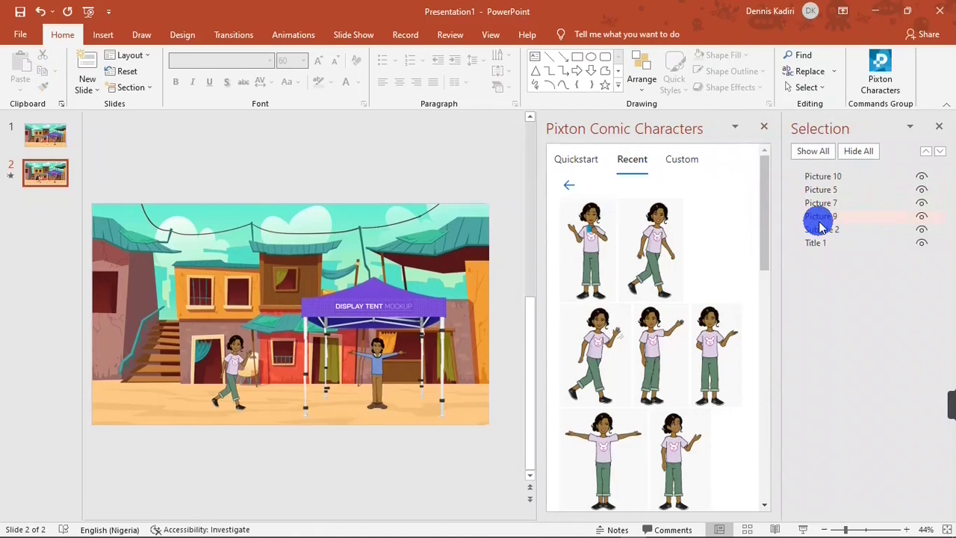
left_click(866, 193)
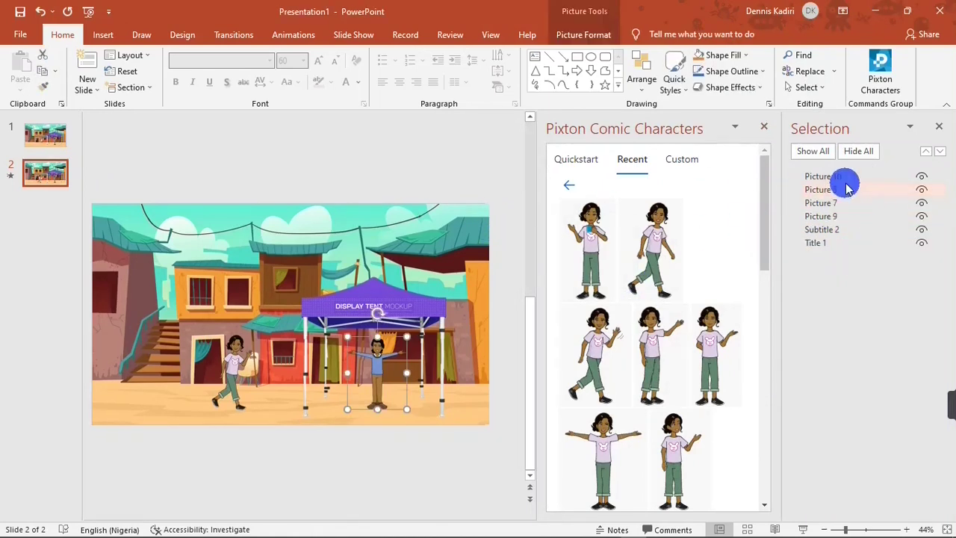
- Give the man a Teeter emphasis animation and preview it
left_click(288, 37)
left_click(513, 82)
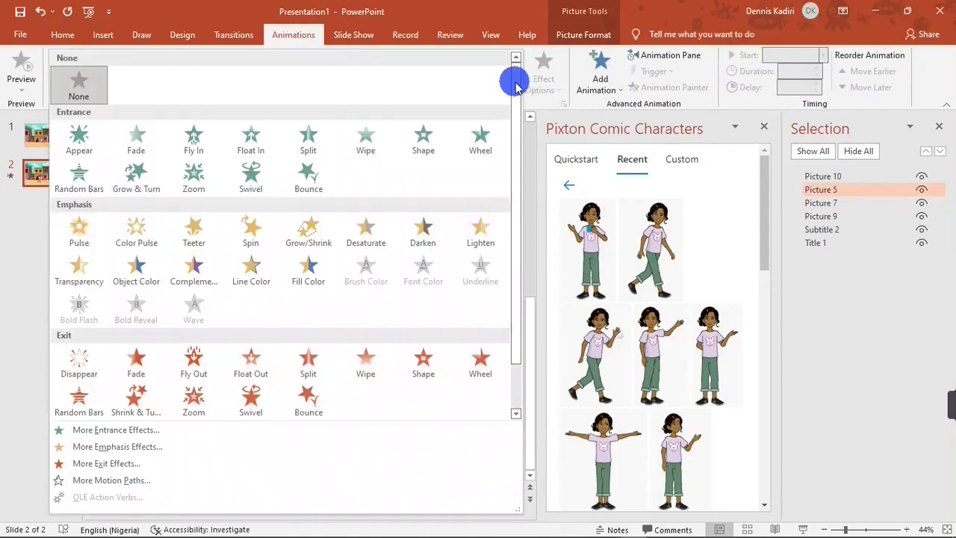
left_click(188, 240)
left_click(19, 74)
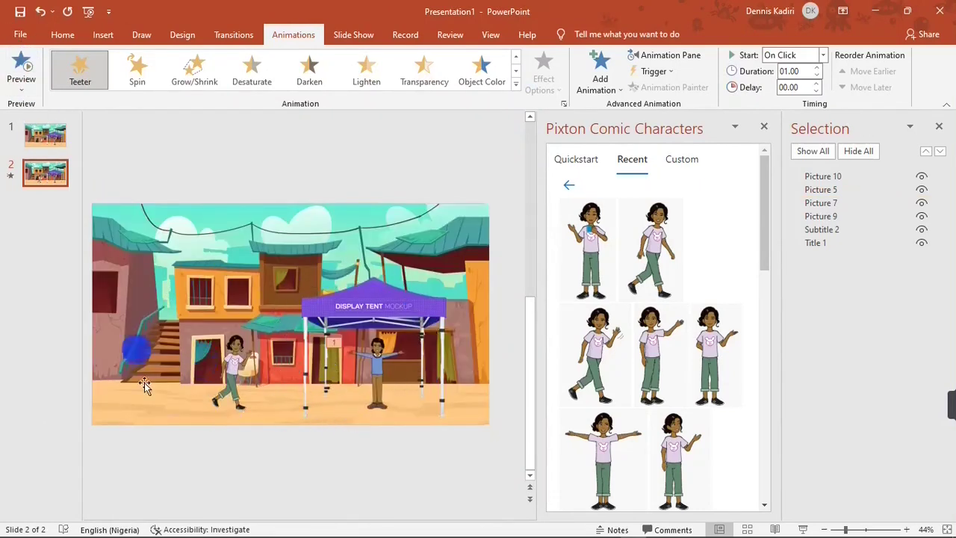
key("Tab")
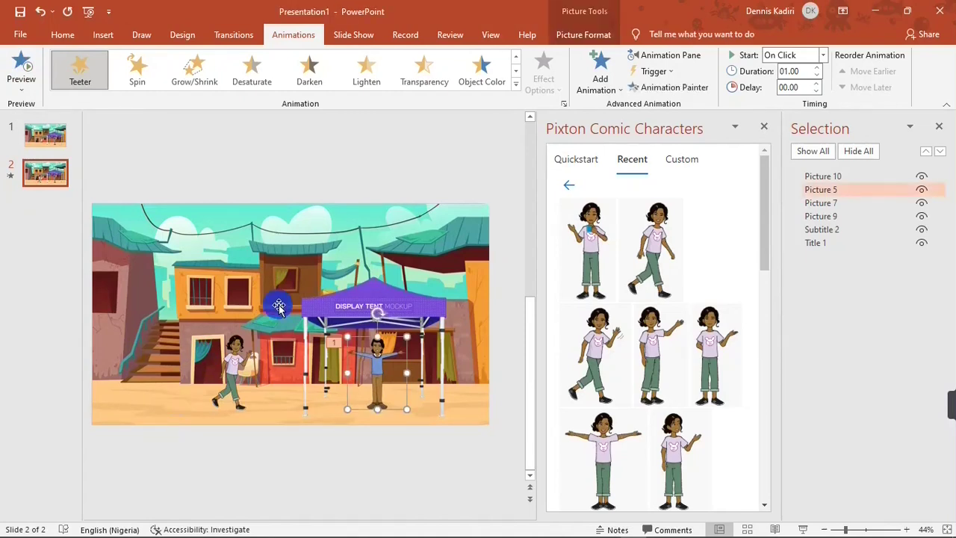